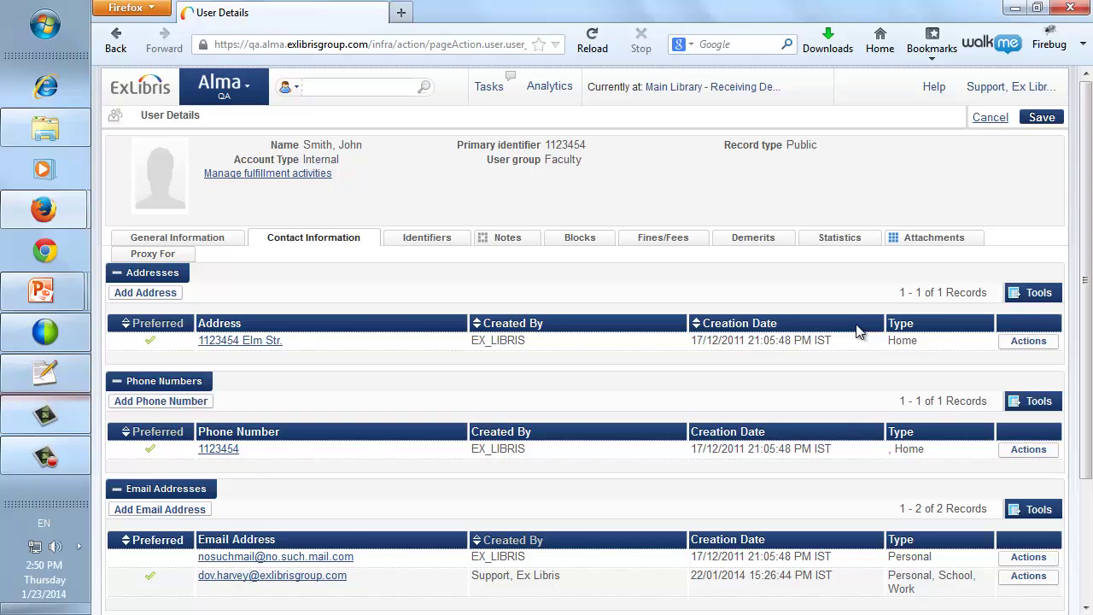
# - Change the current working location to Main Library - Default Circulation Desk
pyautogui.click(729, 93)
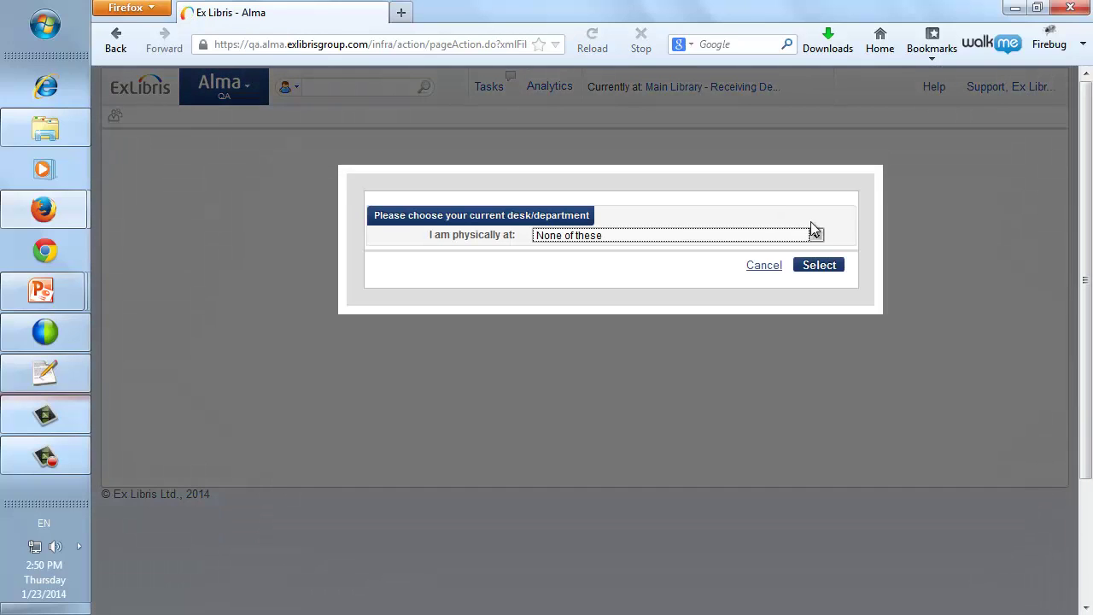
pyautogui.click(816, 235)
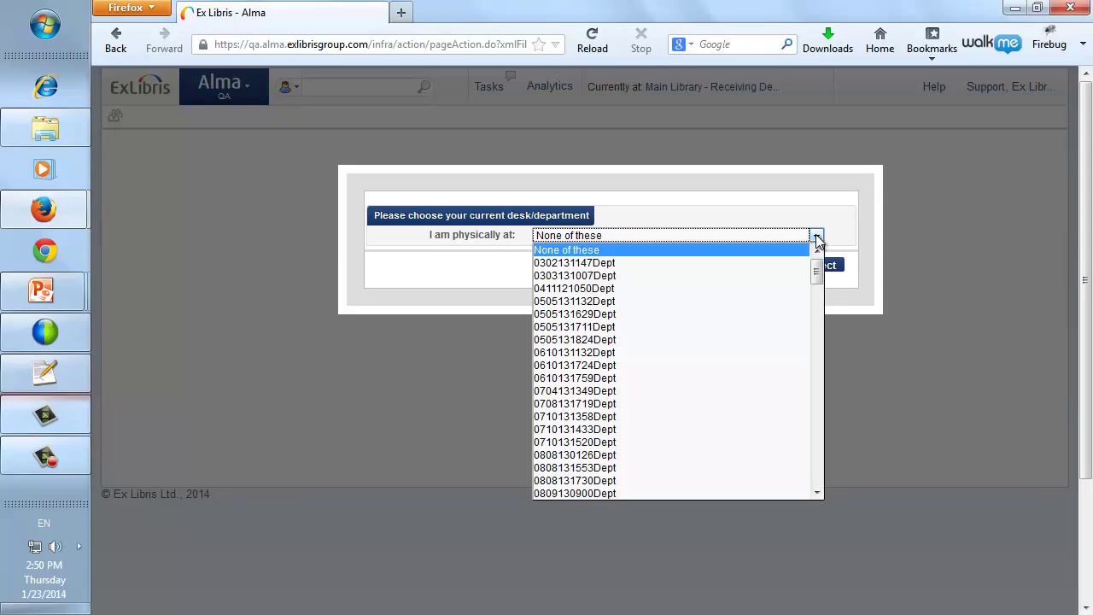
pyautogui.scroll(-10, 823, 463)
pyautogui.scroll(-8, 823, 464)
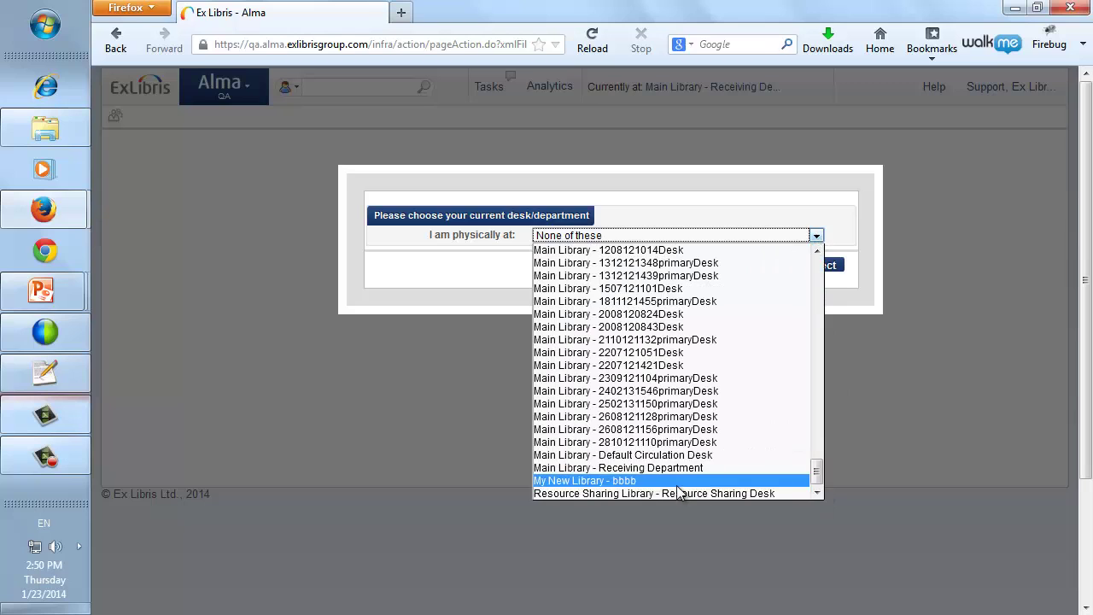
pyautogui.click(663, 455)
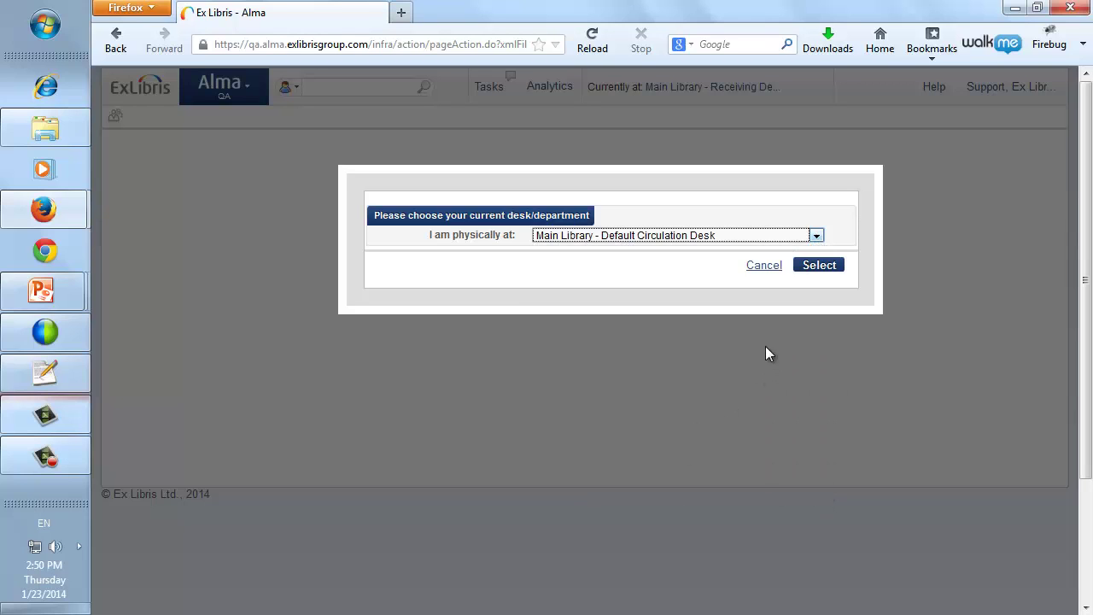
pyautogui.click(809, 265)
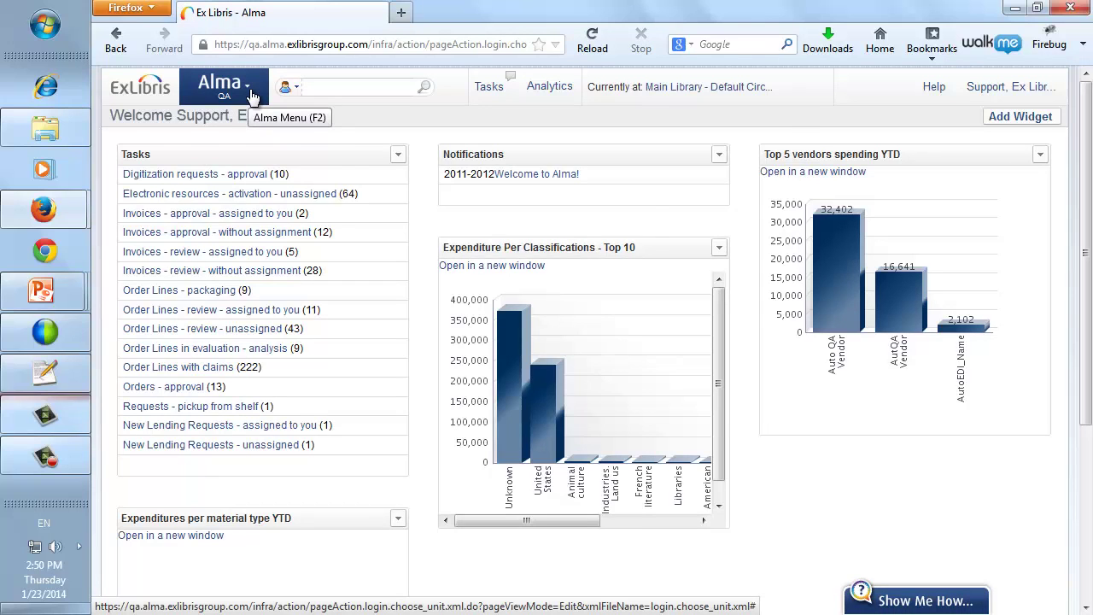
# - Open the fulfillment configuration, choose Main Library as the unit being configured and open its list of circulation desks
pyautogui.click(252, 97)
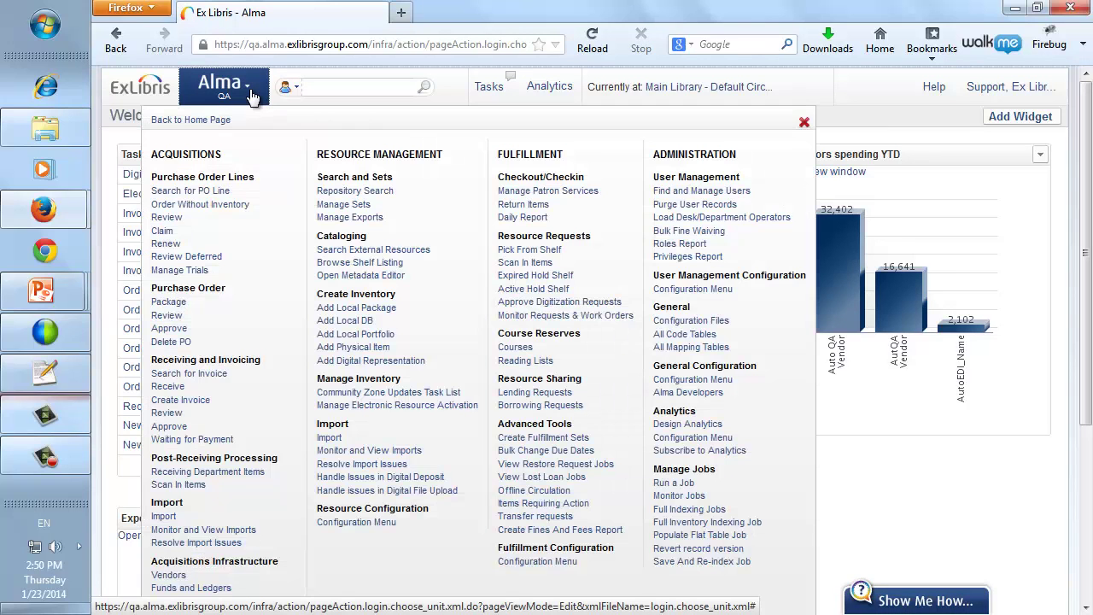
pyautogui.click(510, 565)
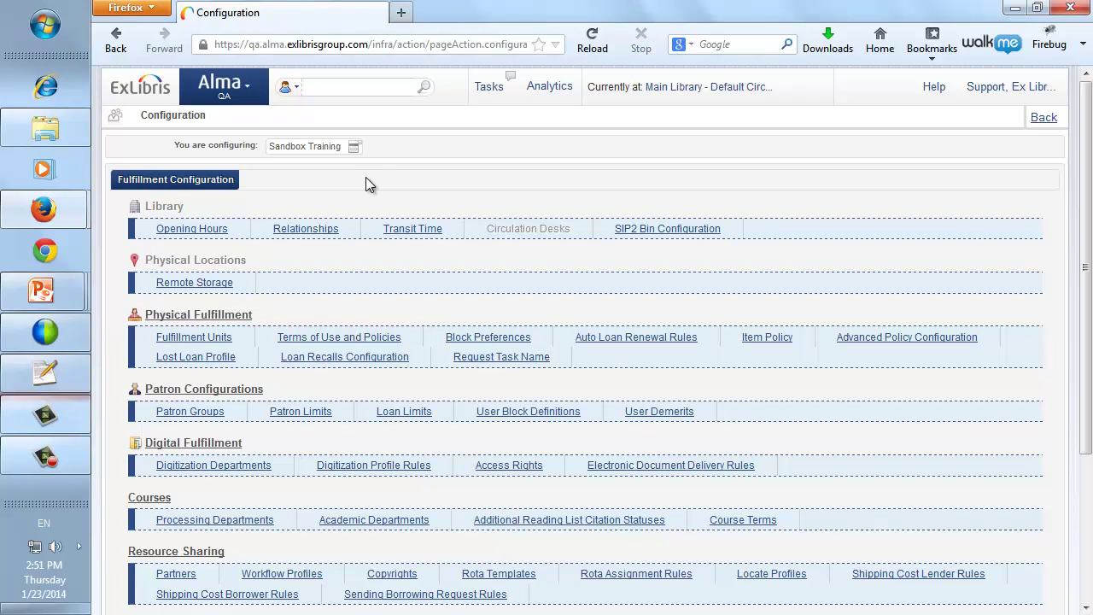
pyautogui.click(343, 152)
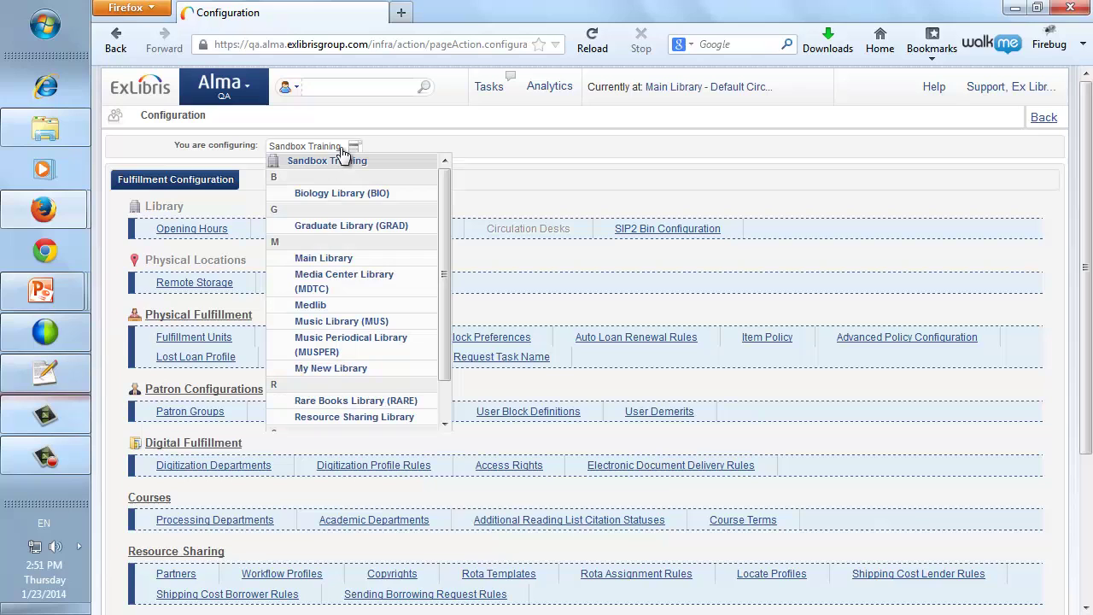
pyautogui.click(334, 273)
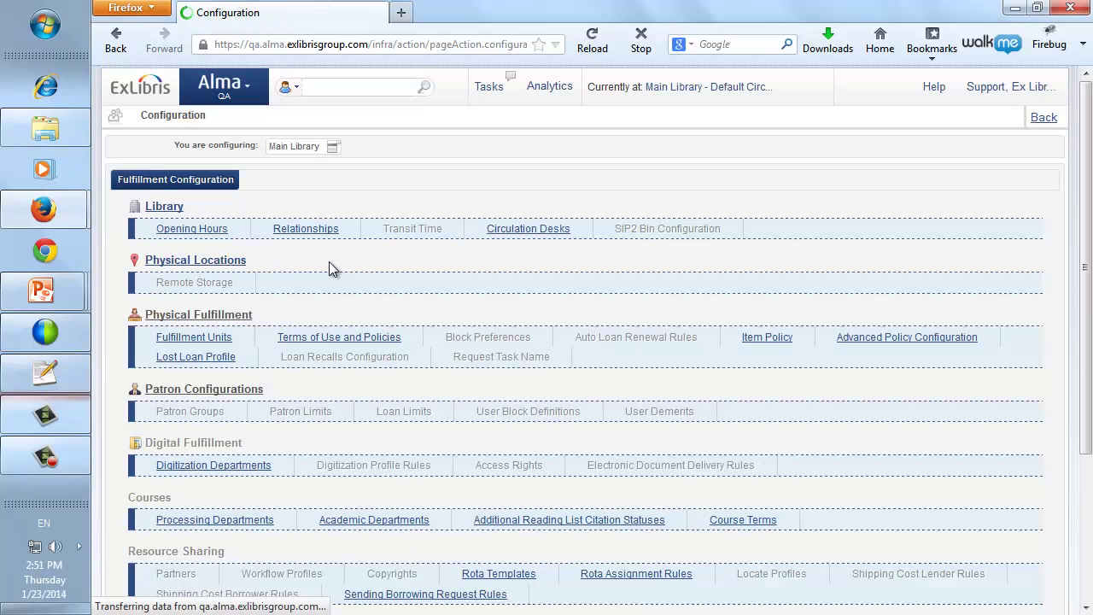
pyautogui.click(504, 229)
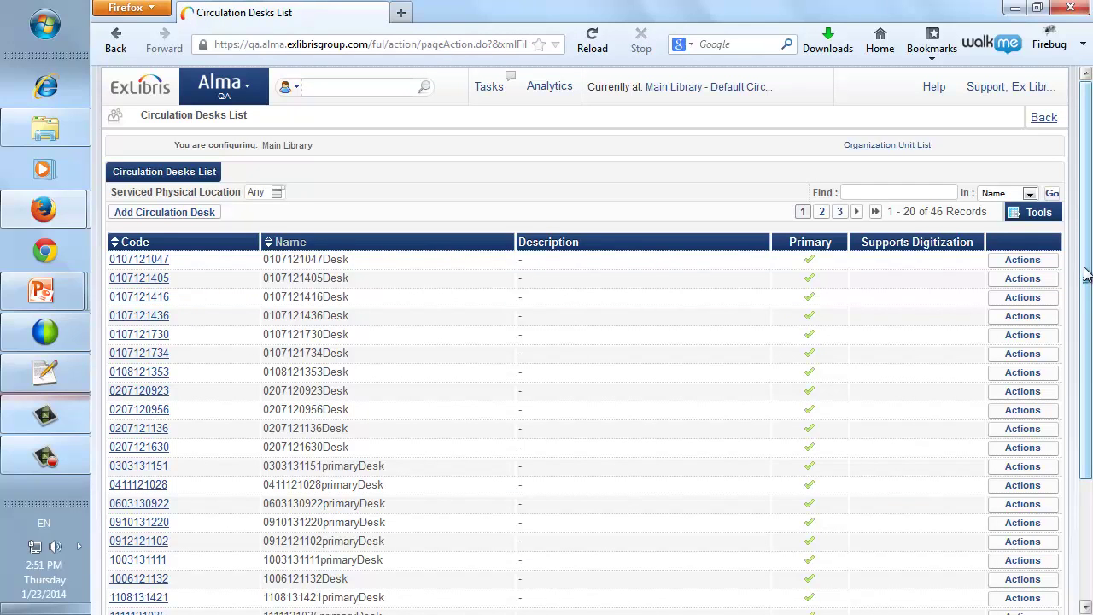
# - Open the general details of the Default Circulation Desk to examine its personal delivery setting
pyautogui.scroll(-3, 1086, 273)
pyautogui.click(840, 500)
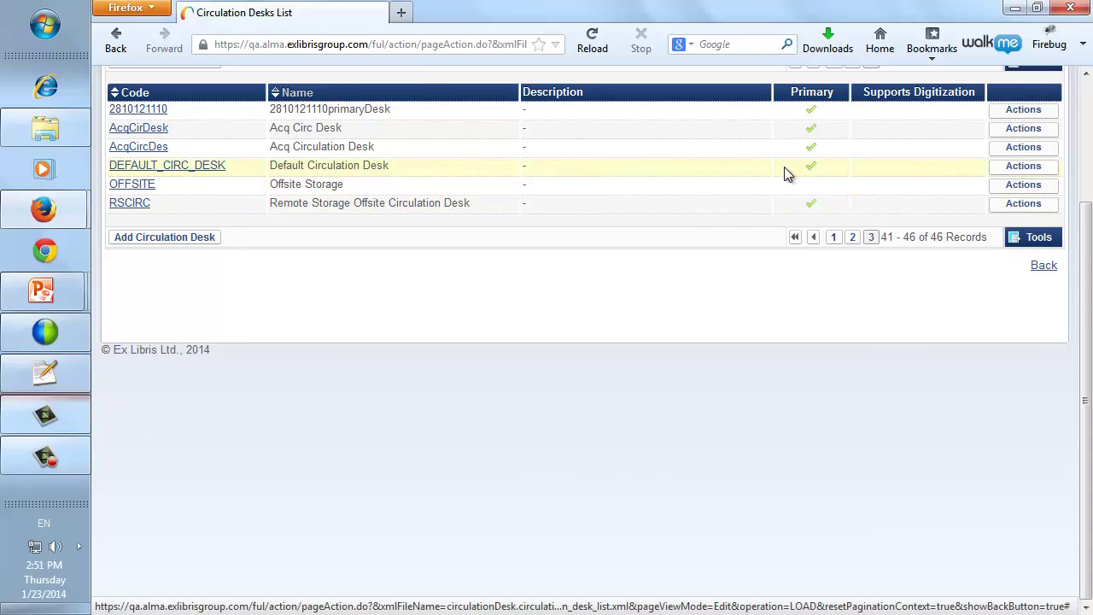
pyautogui.click(1017, 174)
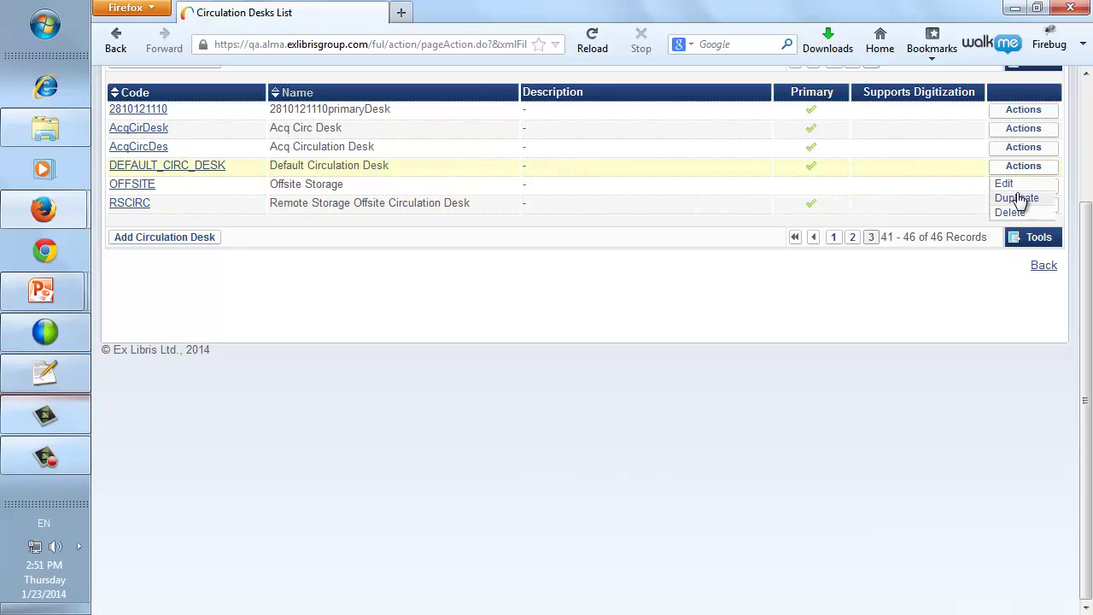
pyautogui.click(1017, 197)
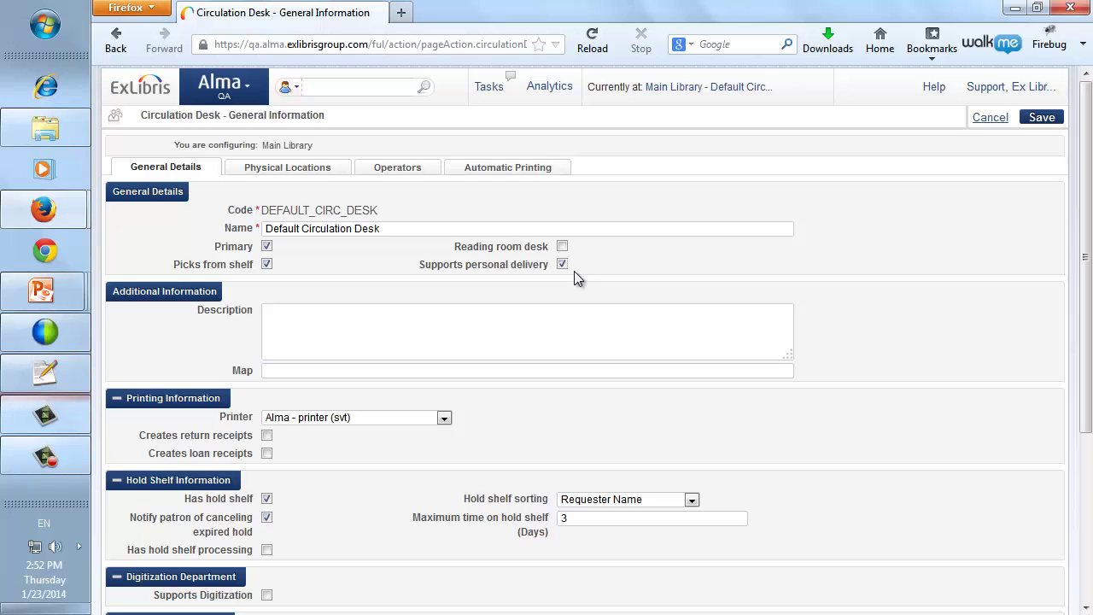
# - Open the Main Library's terms of use list in the fulfillment configuration and filter it to the Request type
pyautogui.click(243, 92)
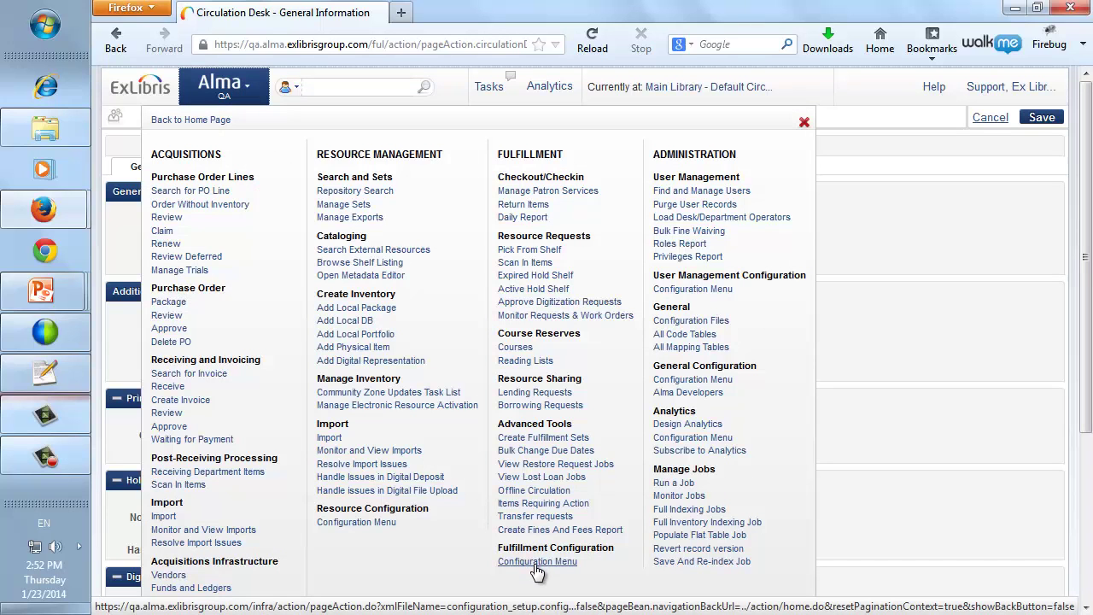
pyautogui.click(537, 561)
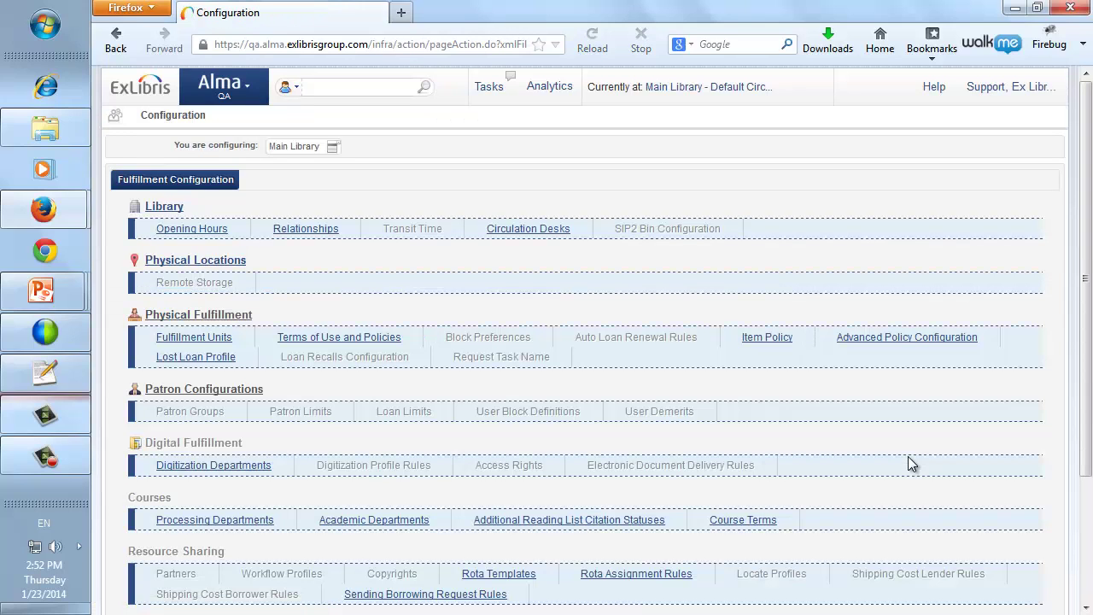
pyautogui.click(333, 338)
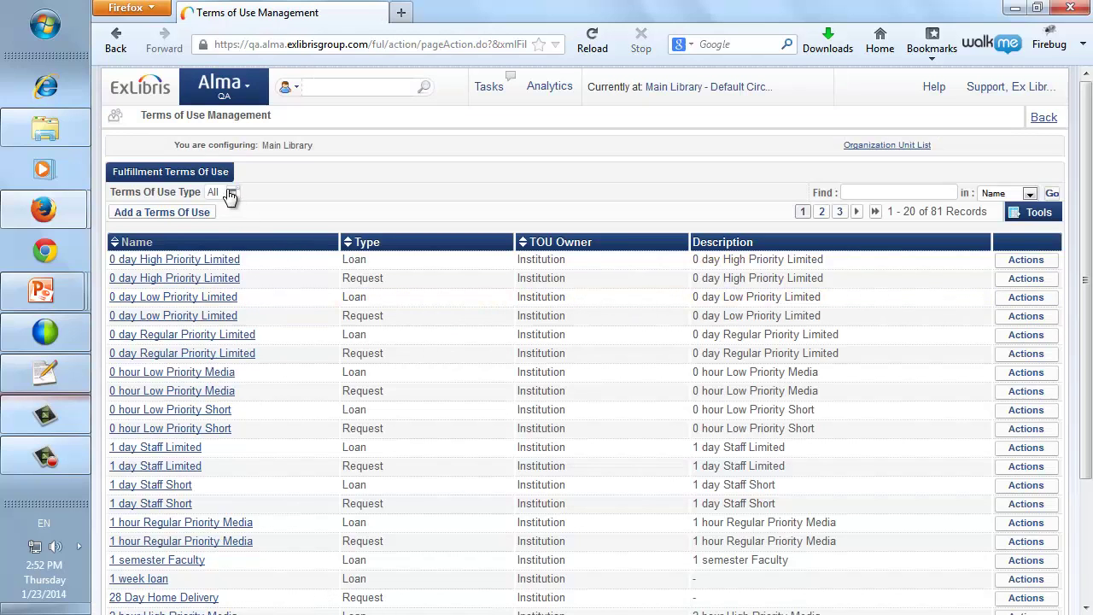
pyautogui.click(230, 196)
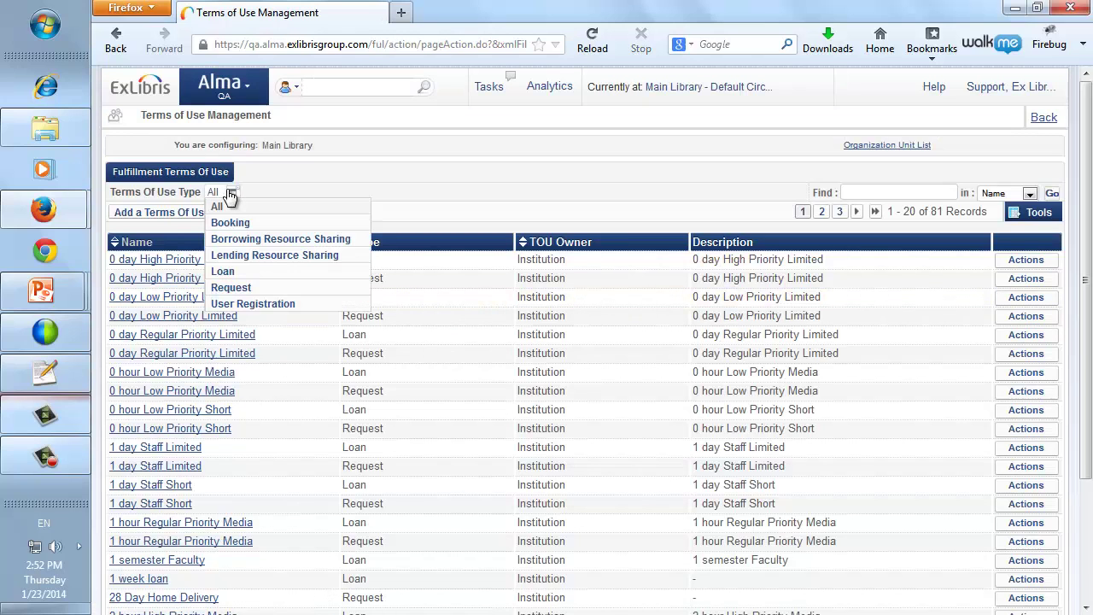
pyautogui.click(243, 287)
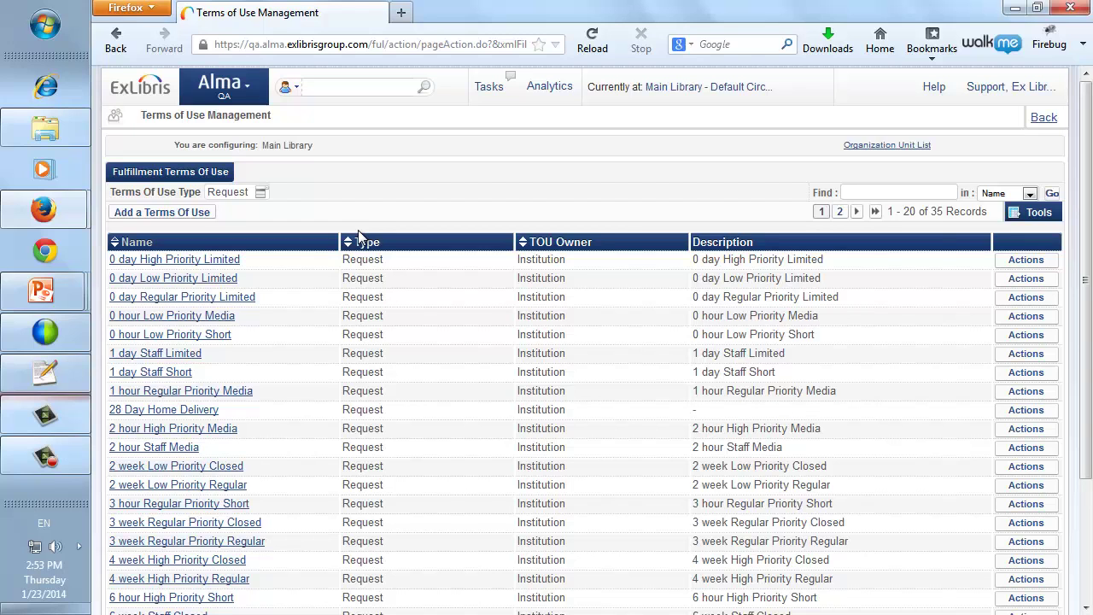
# - Open the 6 week Staff Regular request terms of use for editing and choose Personal Delivery - All as its personal delivery policy
pyautogui.scroll(-3, 358, 229)
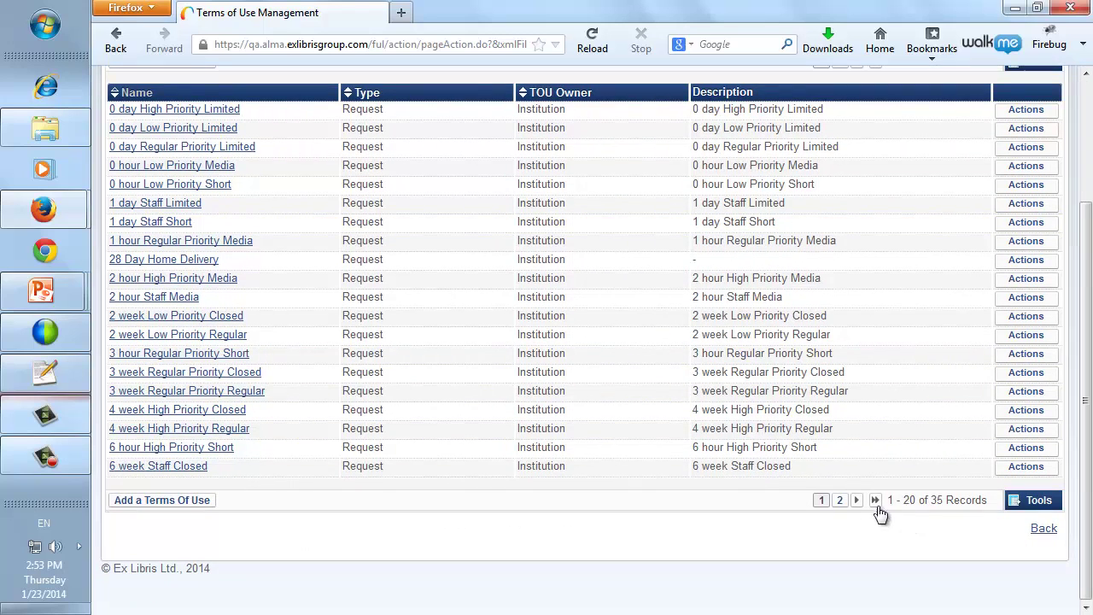
pyautogui.click(842, 500)
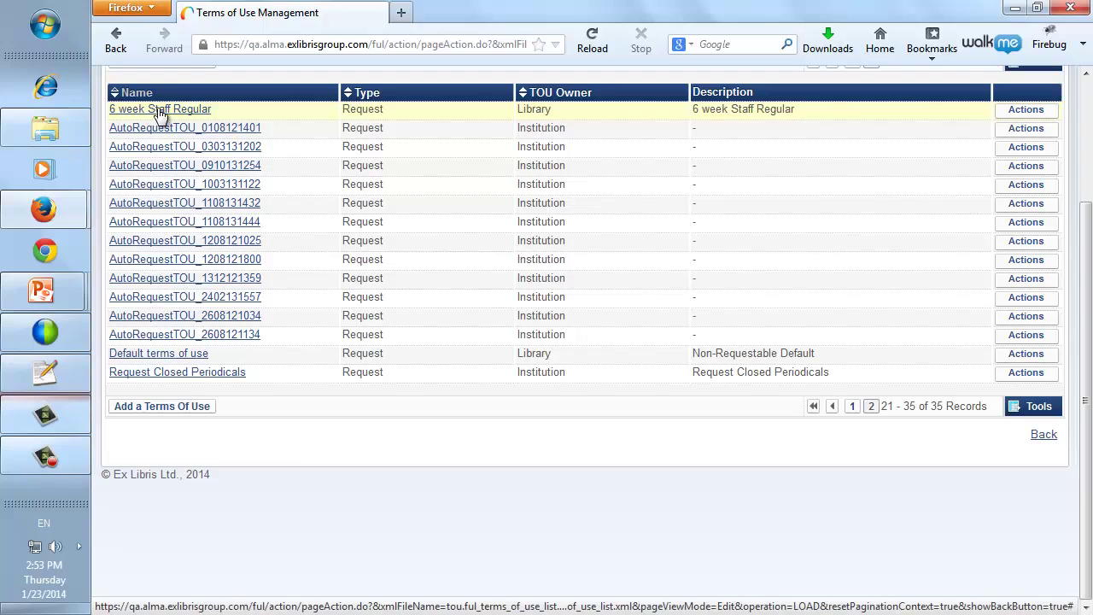
pyautogui.click(1029, 111)
pyautogui.click(1029, 128)
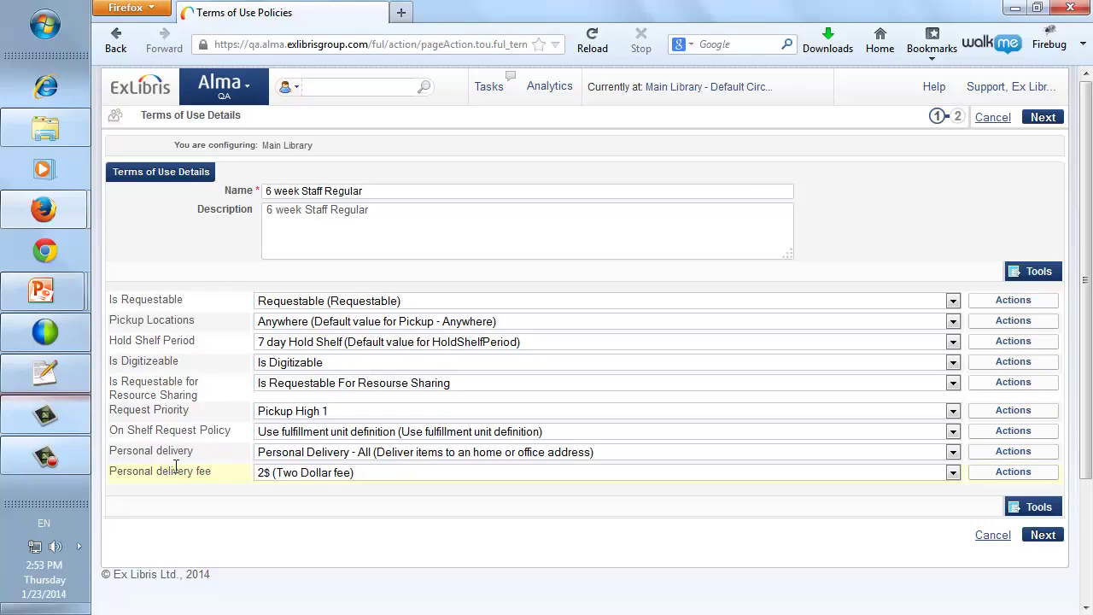
pyautogui.click(953, 453)
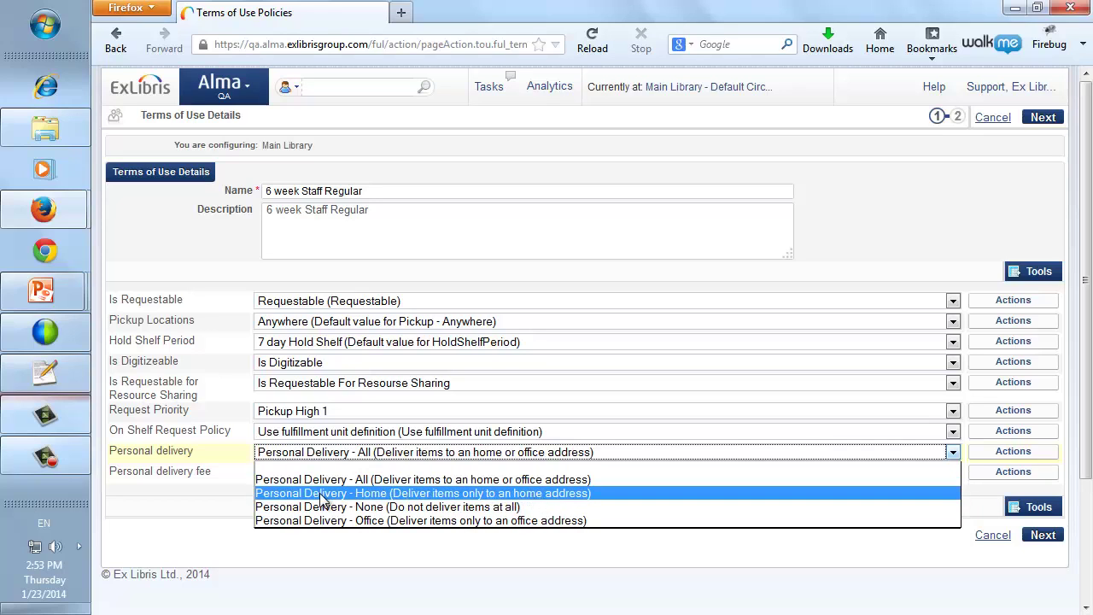
pyautogui.click(462, 483)
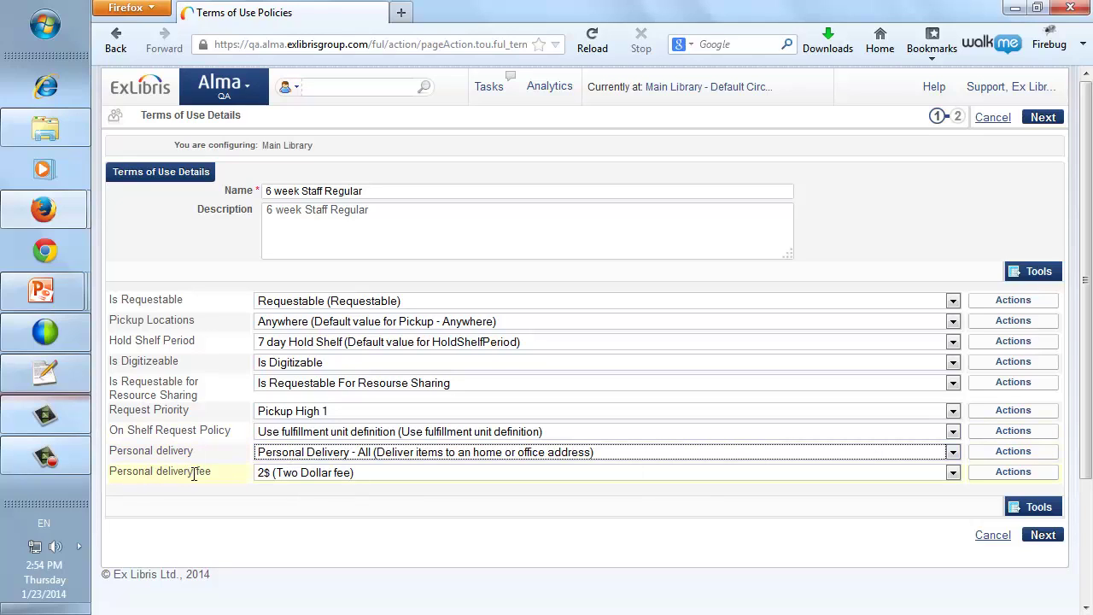
# - Start a new personal delivery fee policy based on the two-dollar one, named 3$ with the description Three Dollar fee
pyautogui.click(953, 472)
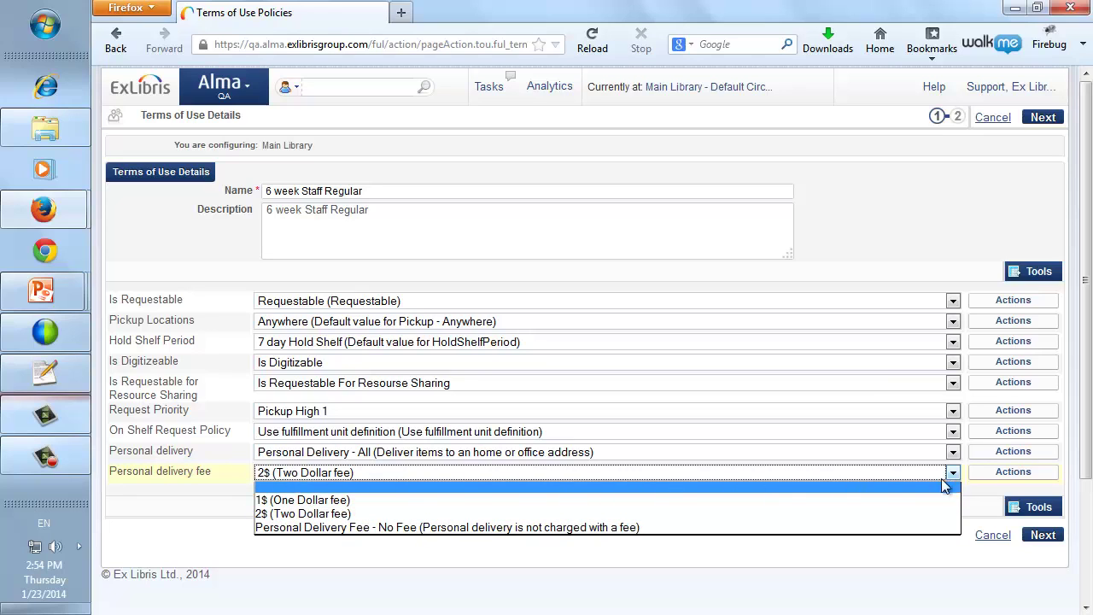
pyautogui.click(1005, 479)
pyautogui.click(1008, 475)
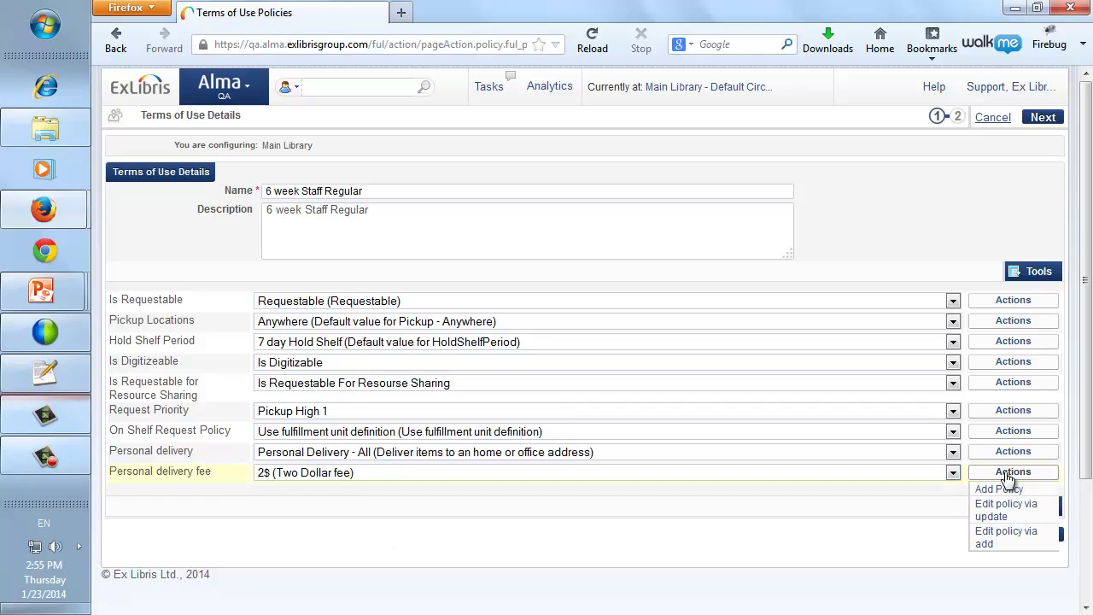
pyautogui.click(1007, 536)
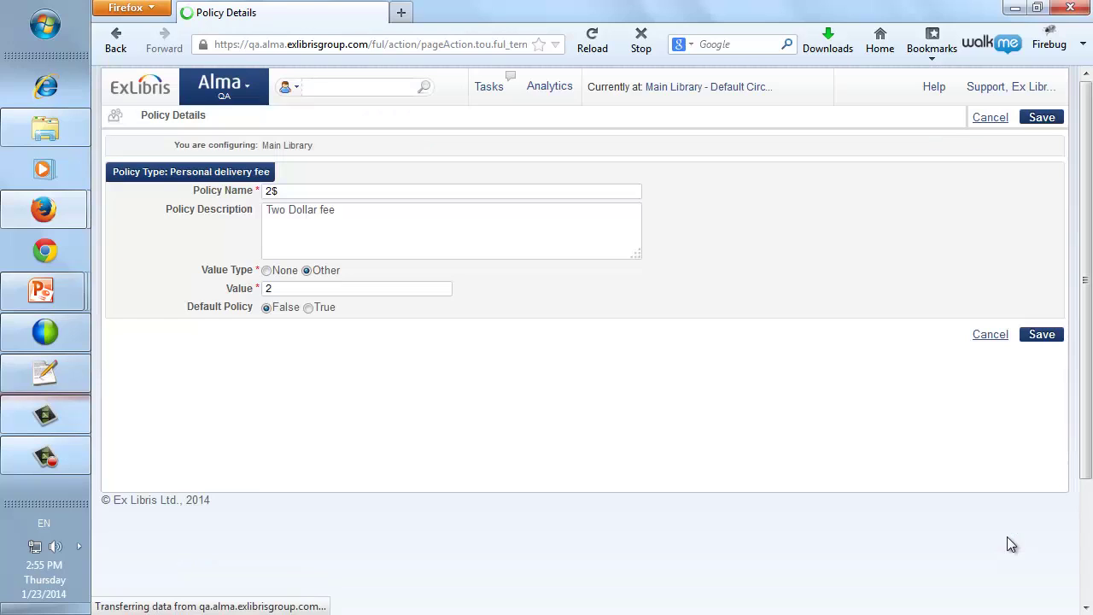
pyautogui.doubleClick(270, 190)
pyautogui.write('3$')
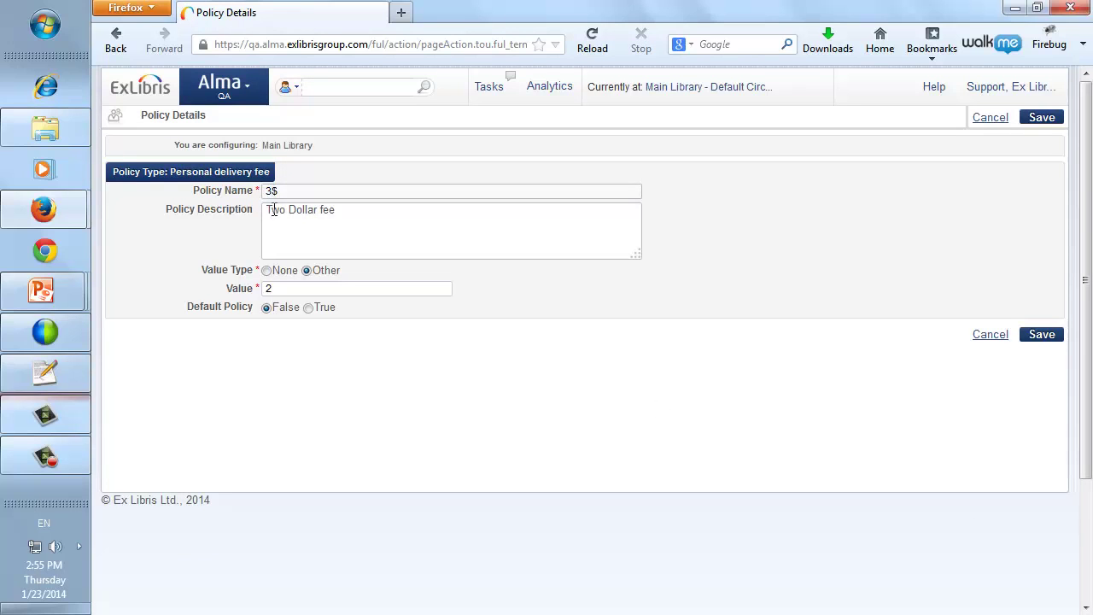
pyautogui.doubleClick(271, 209)
pyautogui.write('Three')
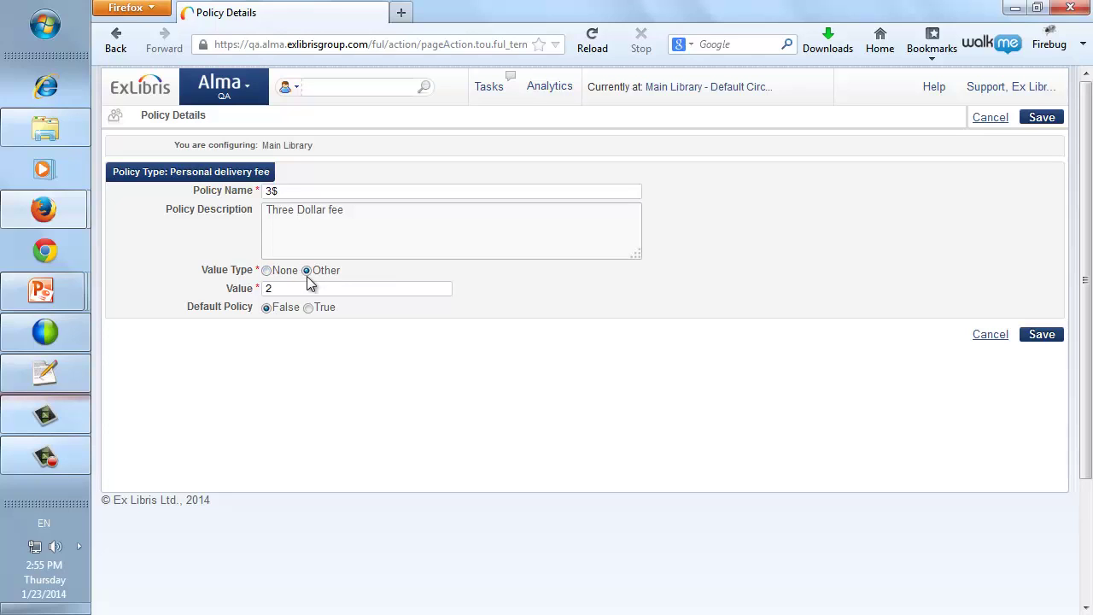
# - Set the new fee policy's value to 3, then save the policy and the 6 week Staff Regular terms of use
pyautogui.doubleClick(276, 291)
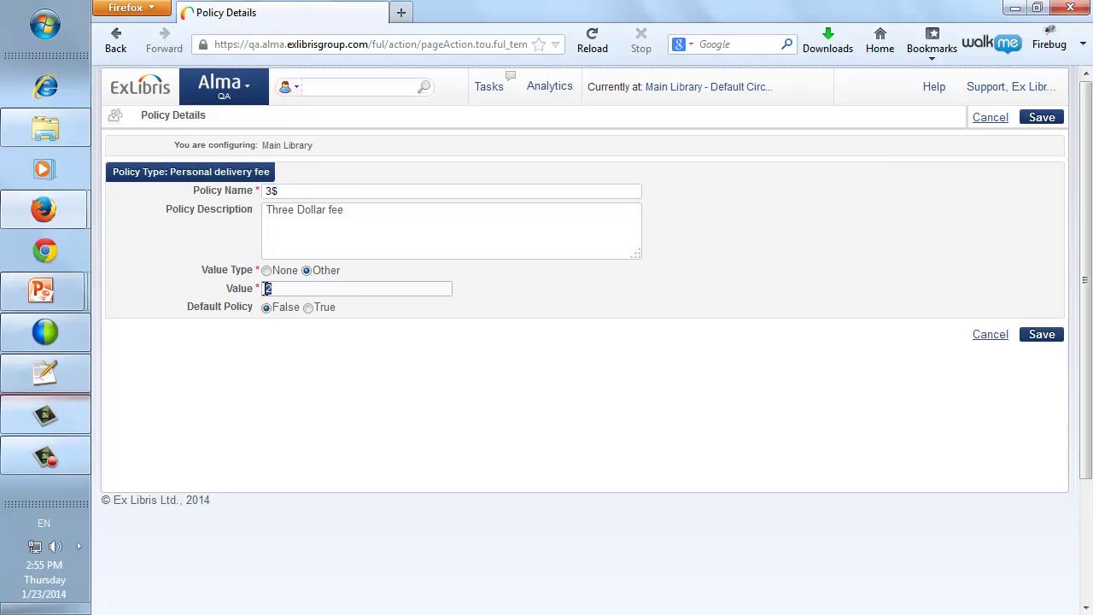
pyautogui.write('3')
pyautogui.click(1039, 335)
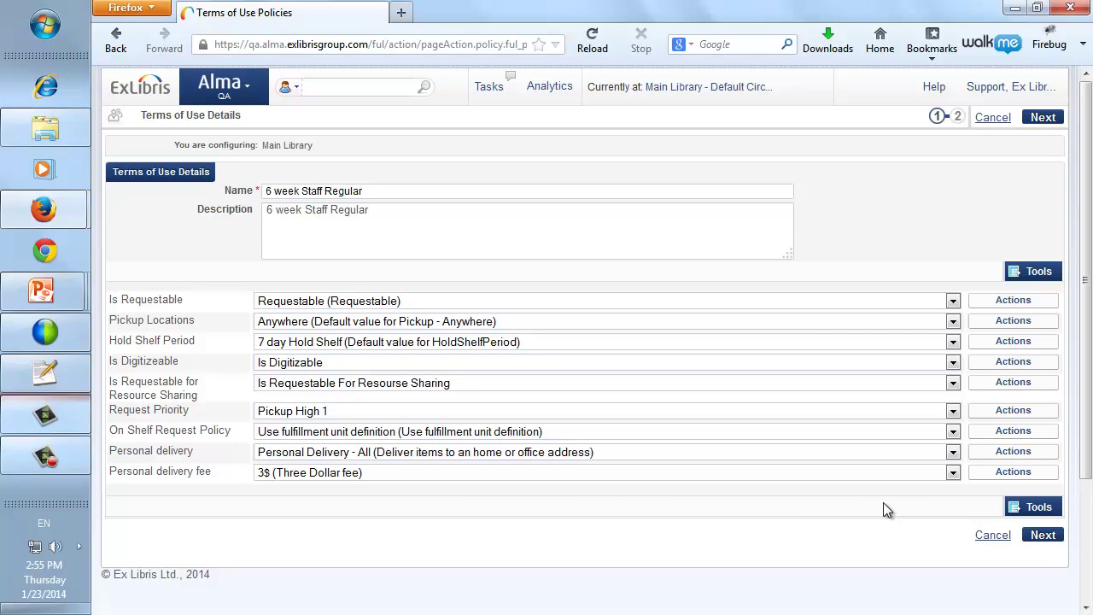
pyautogui.click(1043, 534)
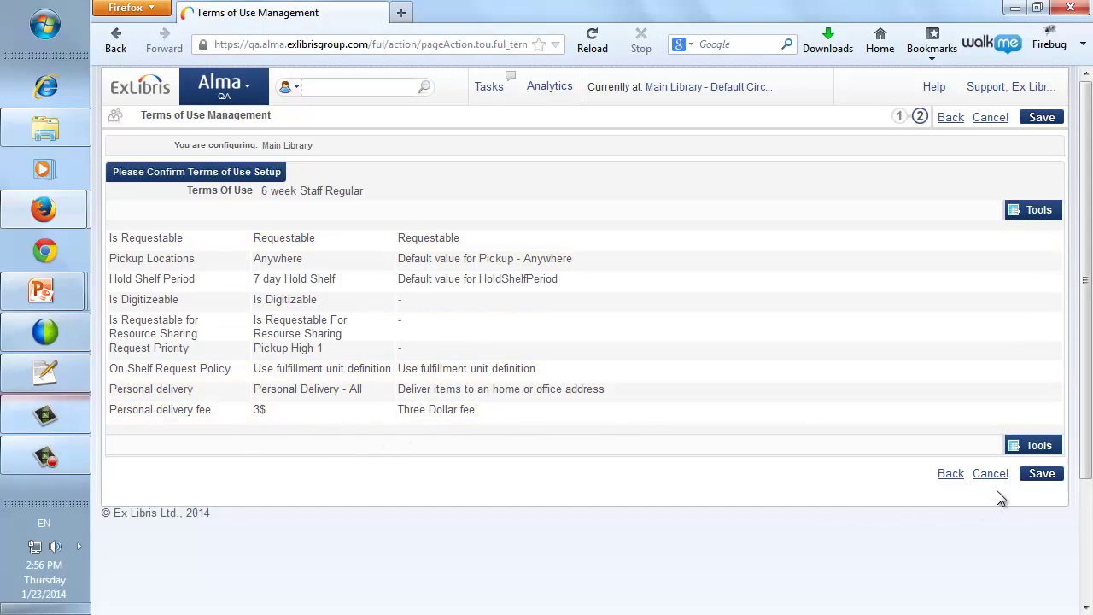
pyautogui.click(1043, 477)
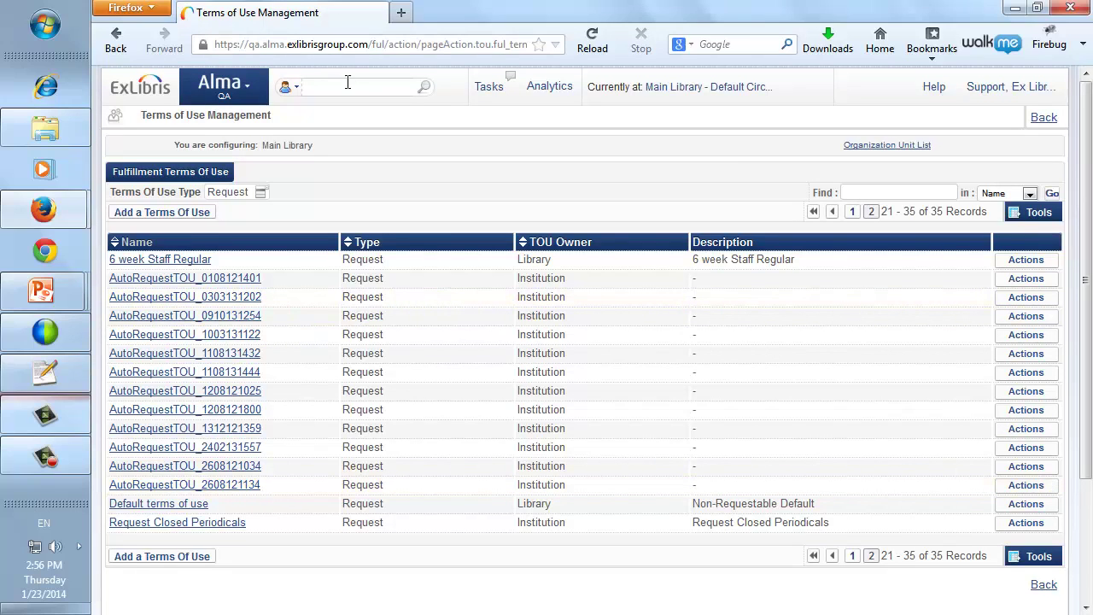
# - Search all titles in the repository for Othello
pyautogui.click(291, 87)
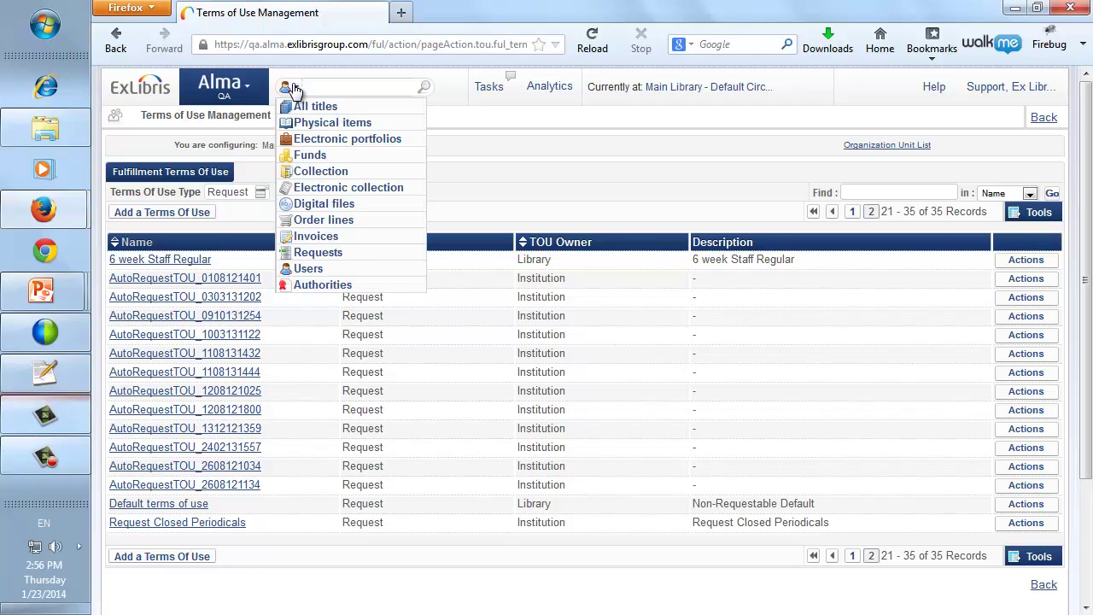
pyautogui.click(309, 108)
pyautogui.click(346, 85)
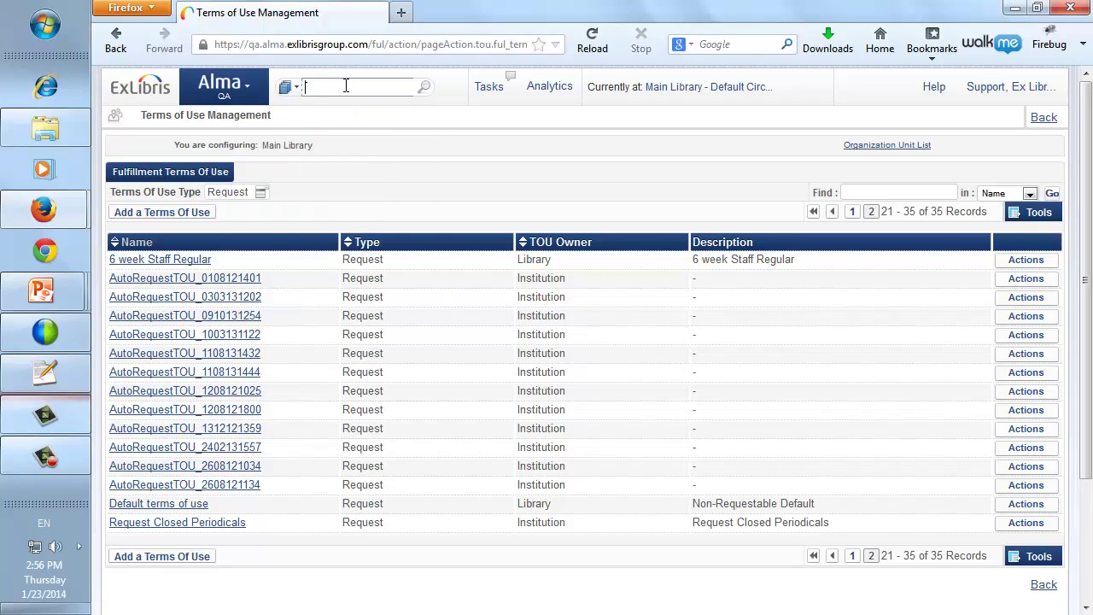
pyautogui.write('Othello')
pyautogui.press('Return')
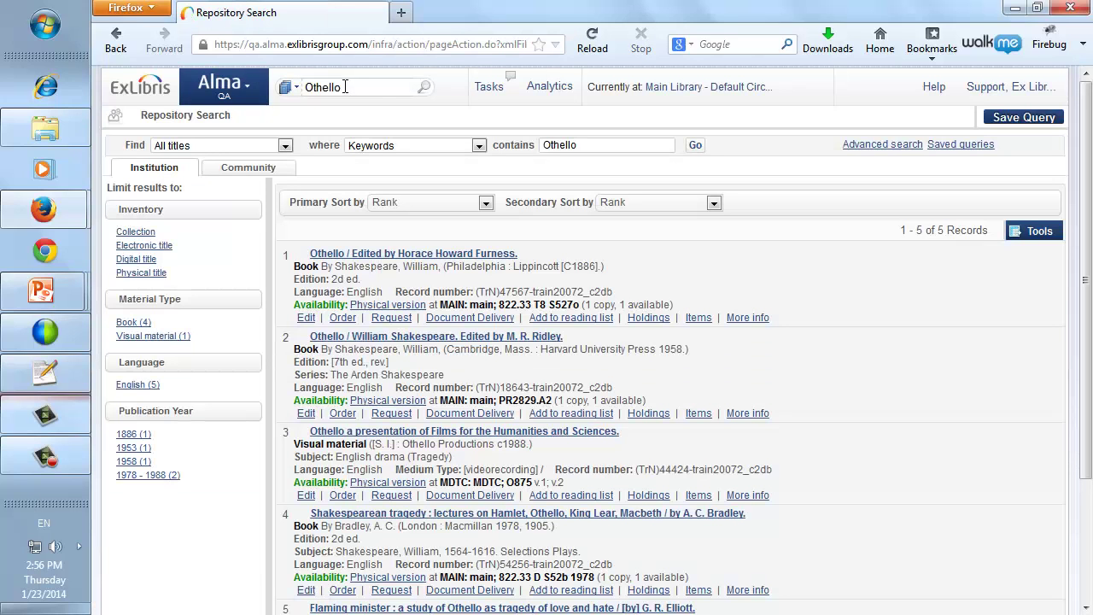
# - Start a patron physical item request for the Othello edition edited by Horace Howard Furness and enter the requester's full name
pyautogui.click(392, 317)
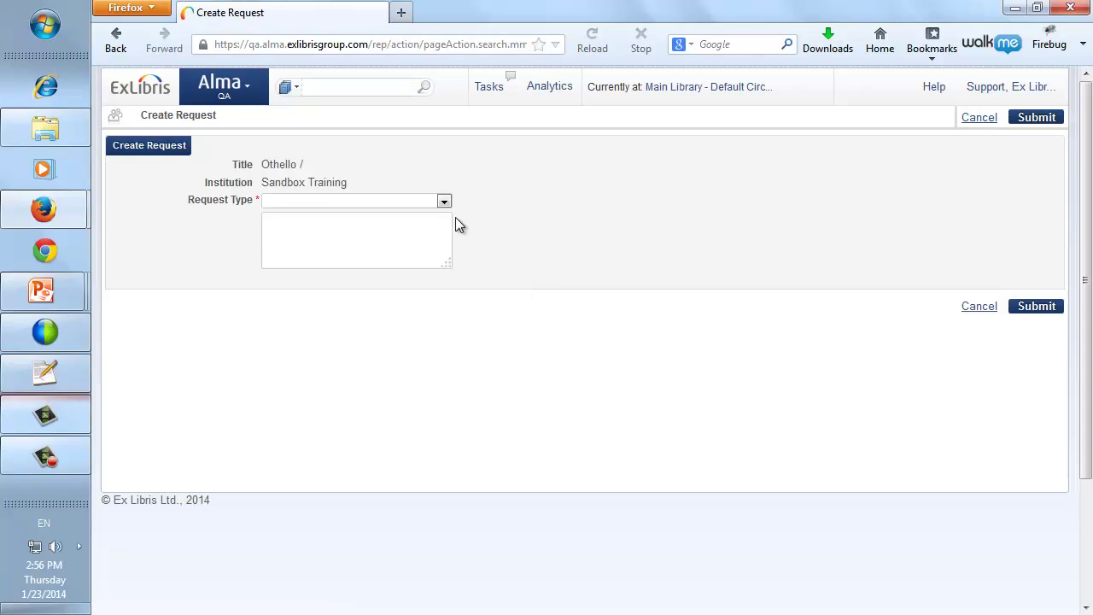
pyautogui.click(443, 201)
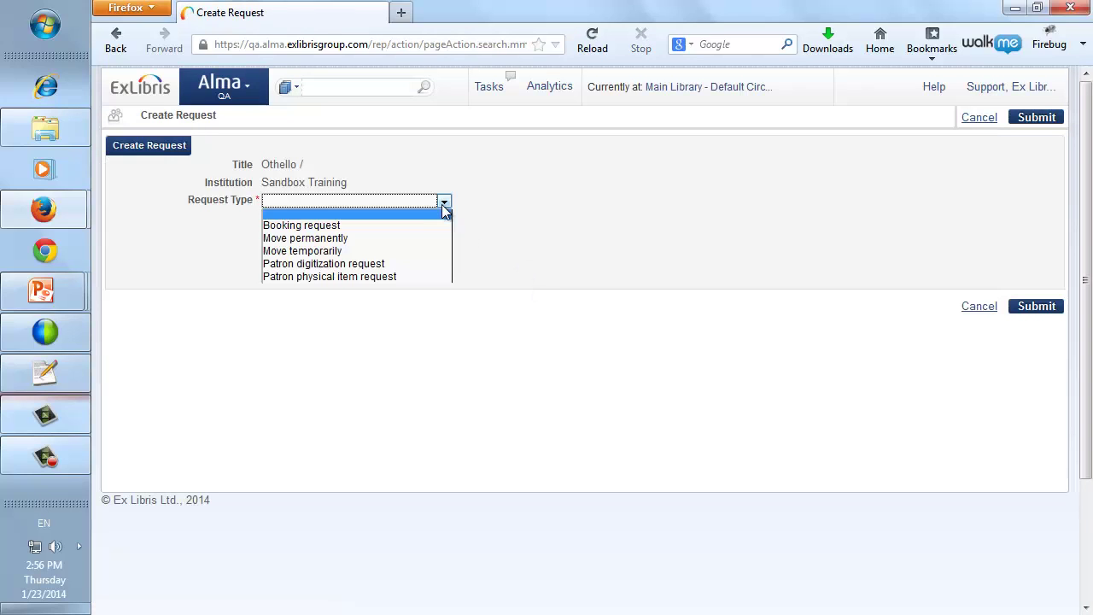
pyautogui.click(372, 276)
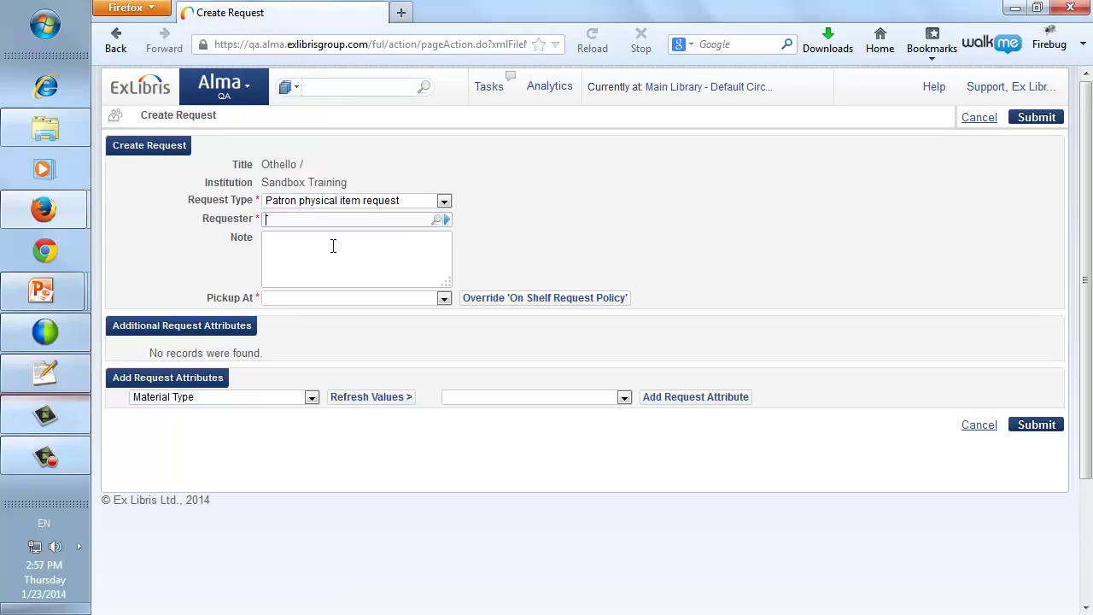
pyautogui.write('John Smith')
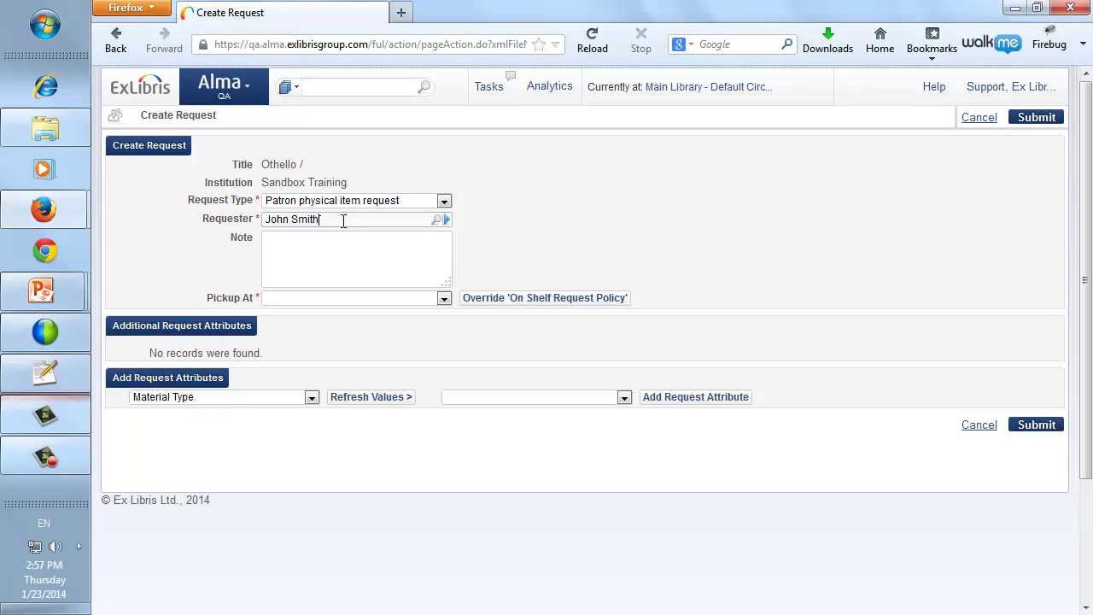
pyautogui.click(338, 236)
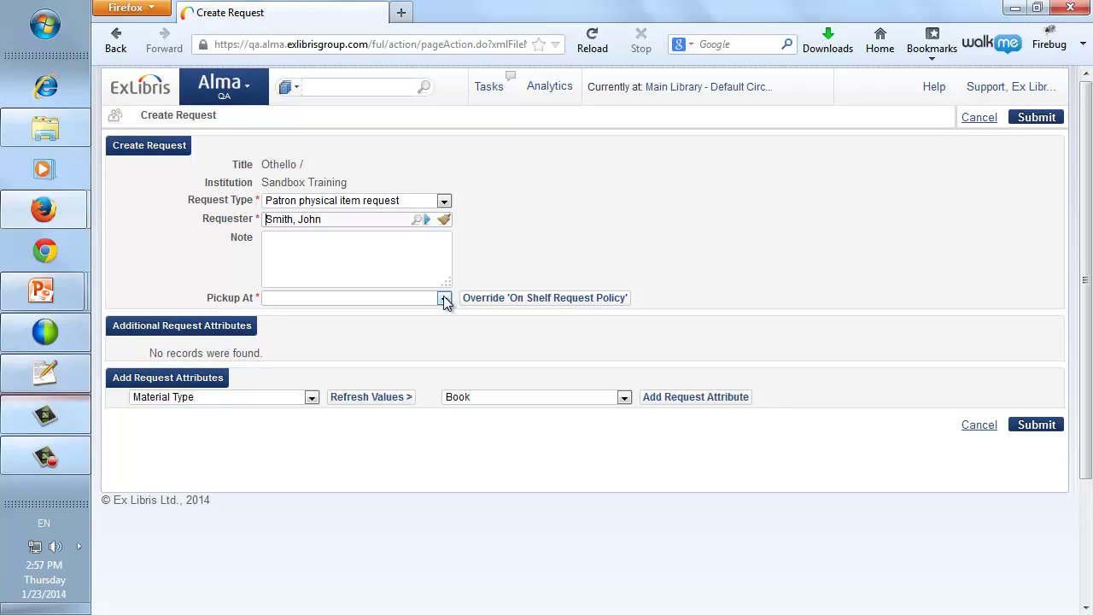
# - Choose Home Delivery as the request's pickup location and submit the request
pyautogui.click(444, 298)
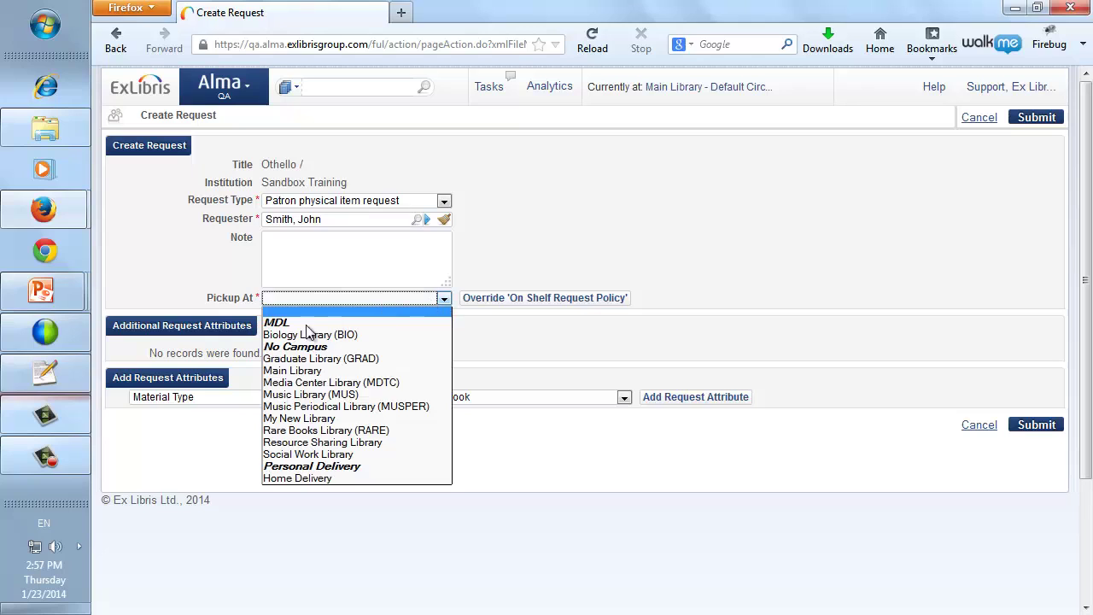
pyautogui.click(280, 480)
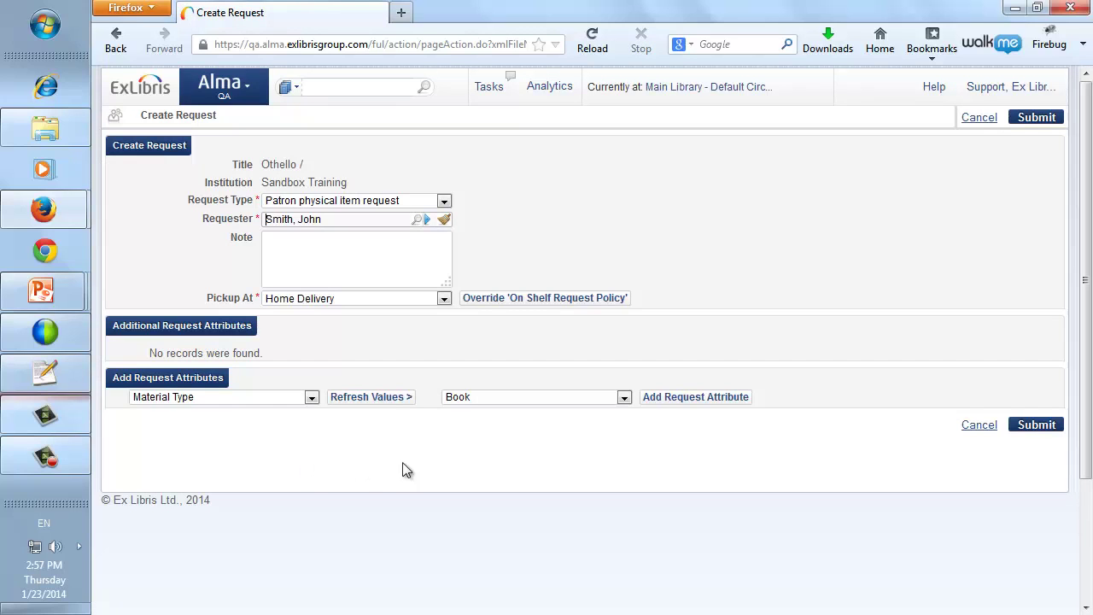
pyautogui.click(1031, 423)
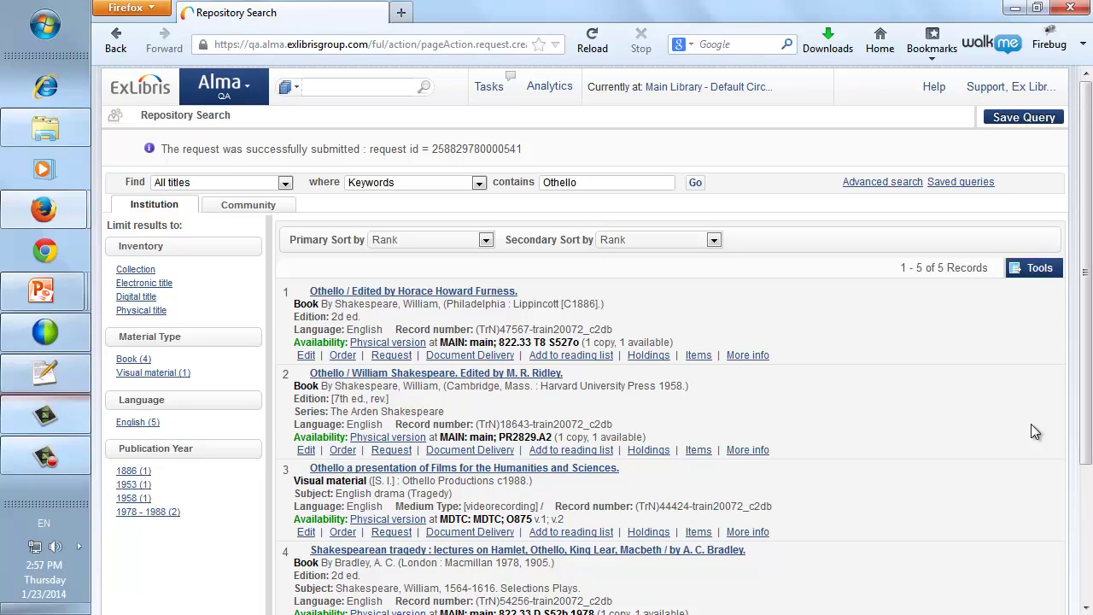
# - List the items of the Othello edition edited by Furness and copy its item barcode
pyautogui.click(701, 356)
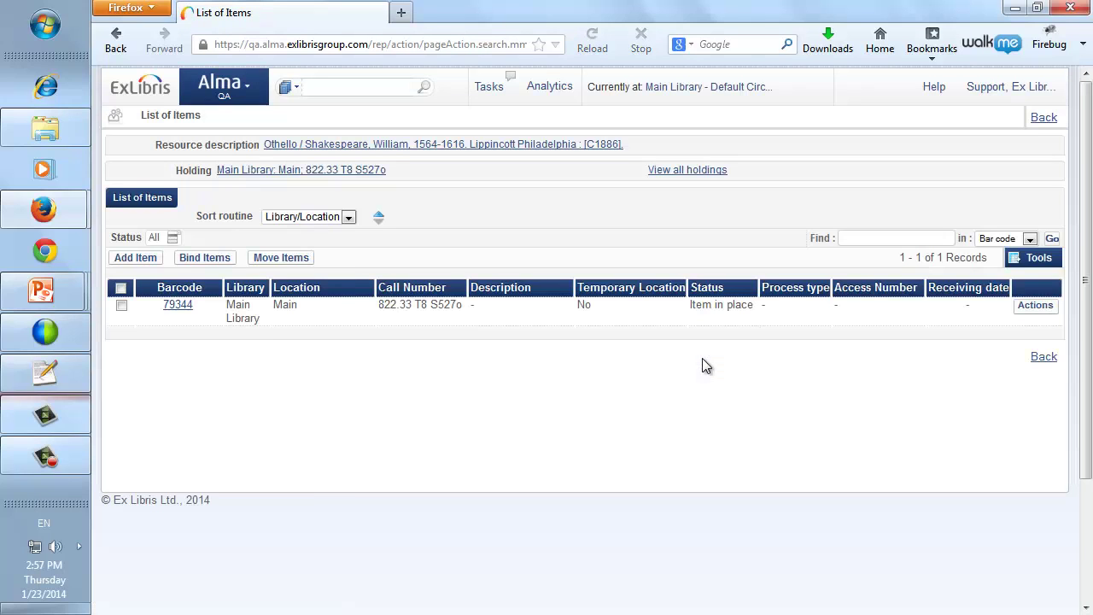
pyautogui.doubleClick(171, 309)
pyautogui.hotkey('ctrl', 'c')
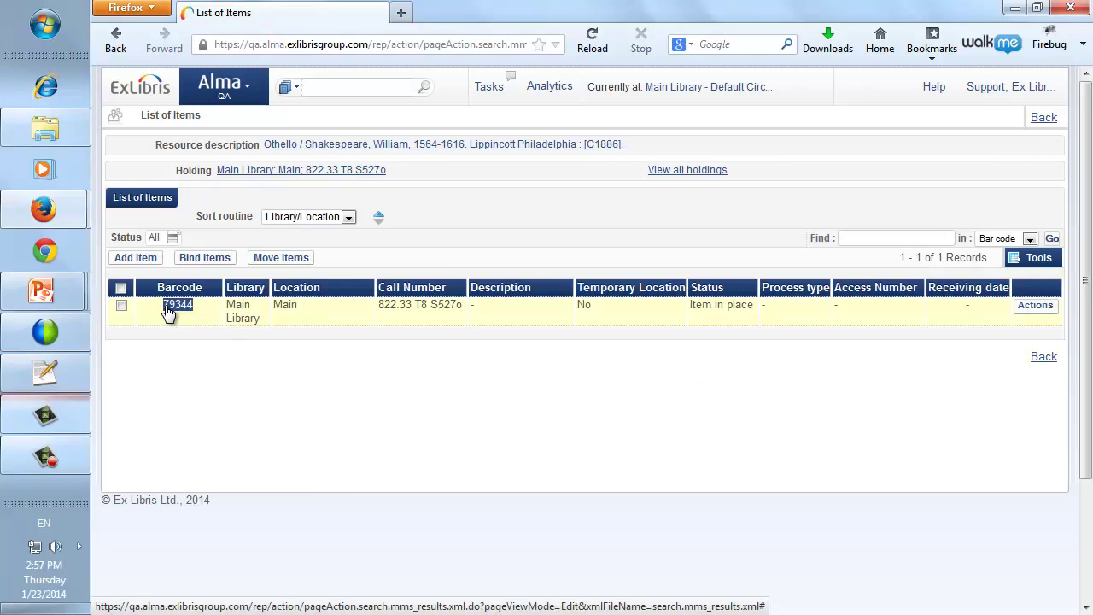
pyautogui.click(236, 374)
# - Scan in the requested Othello item using the copied barcode 79344
pyautogui.click(251, 94)
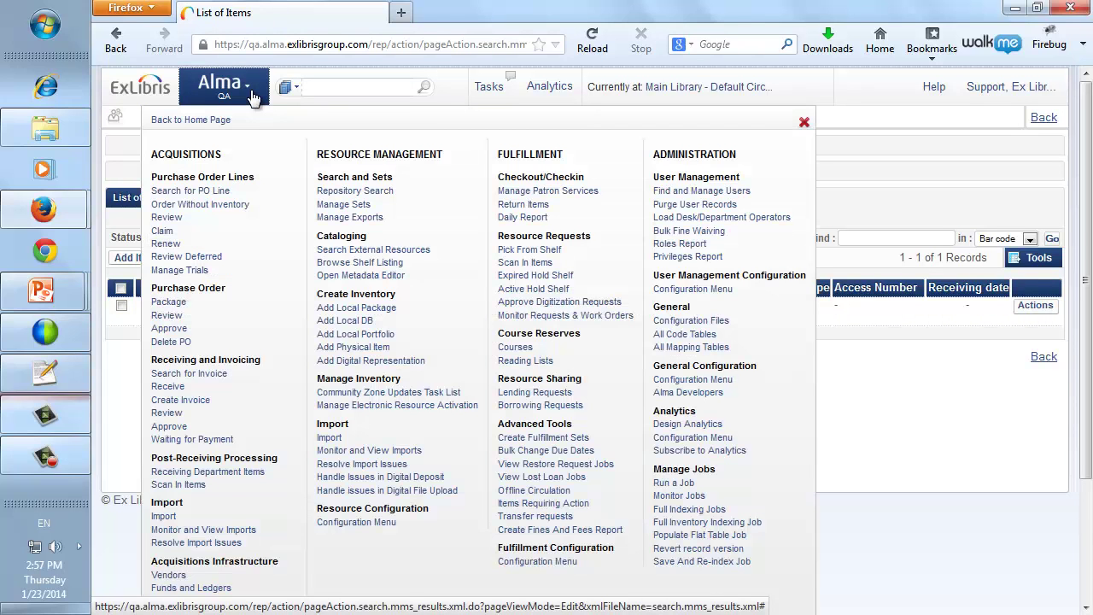
pyautogui.click(525, 264)
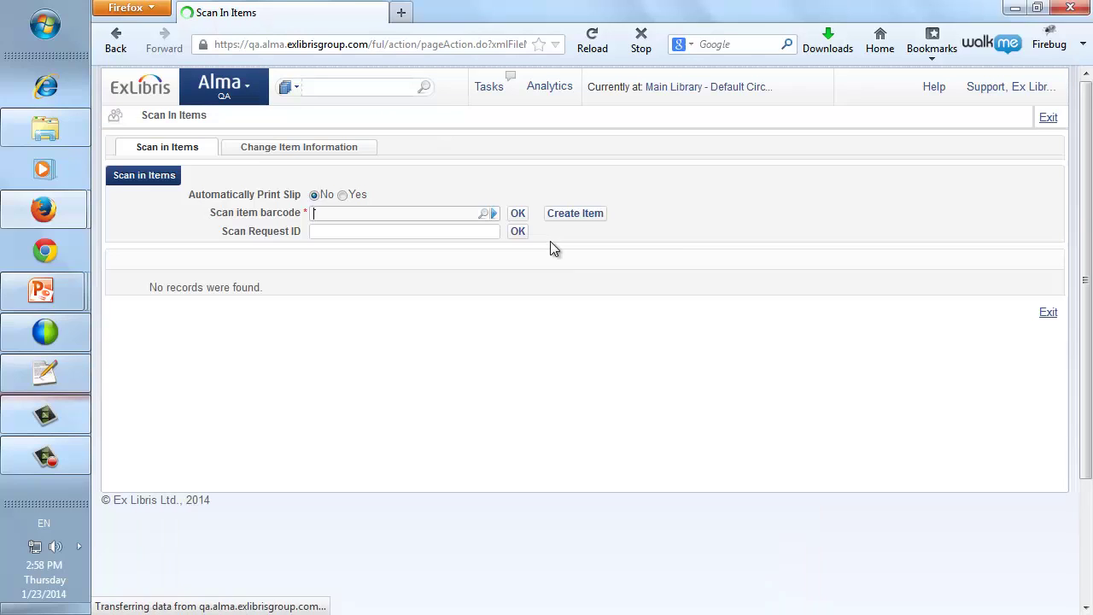
pyautogui.hotkey('ctrl', 'v')
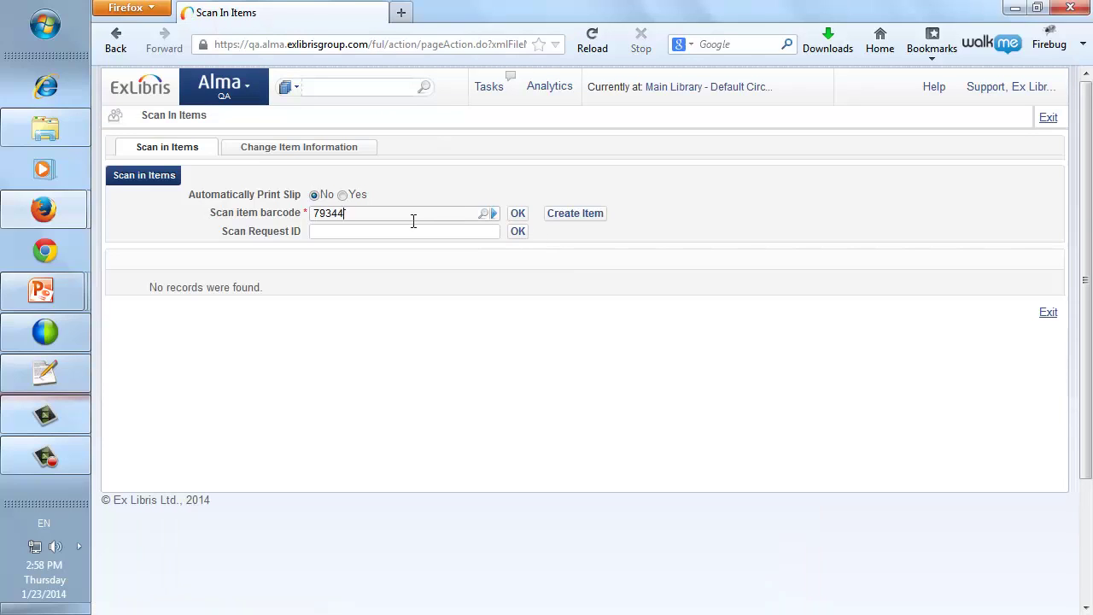
pyautogui.click(523, 213)
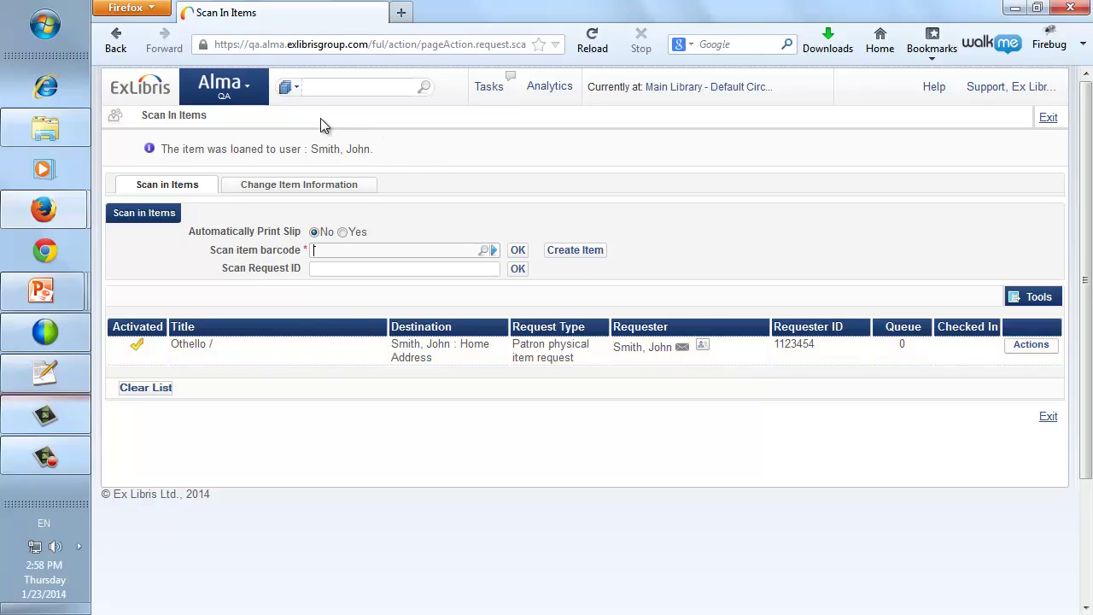
# - Search the users for the requester by full name
pyautogui.click(288, 87)
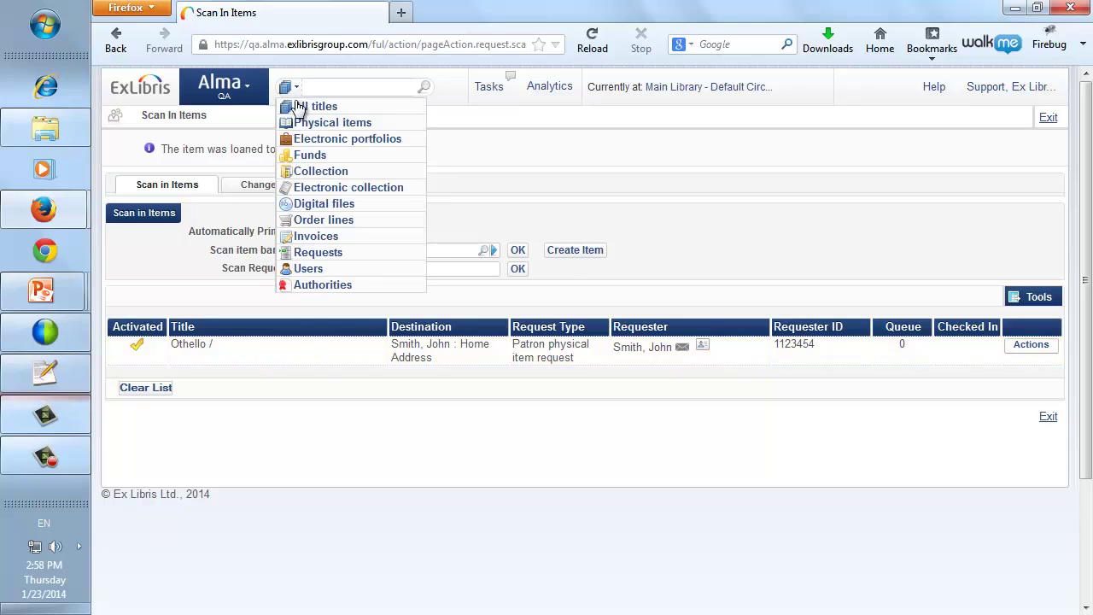
pyautogui.click(309, 268)
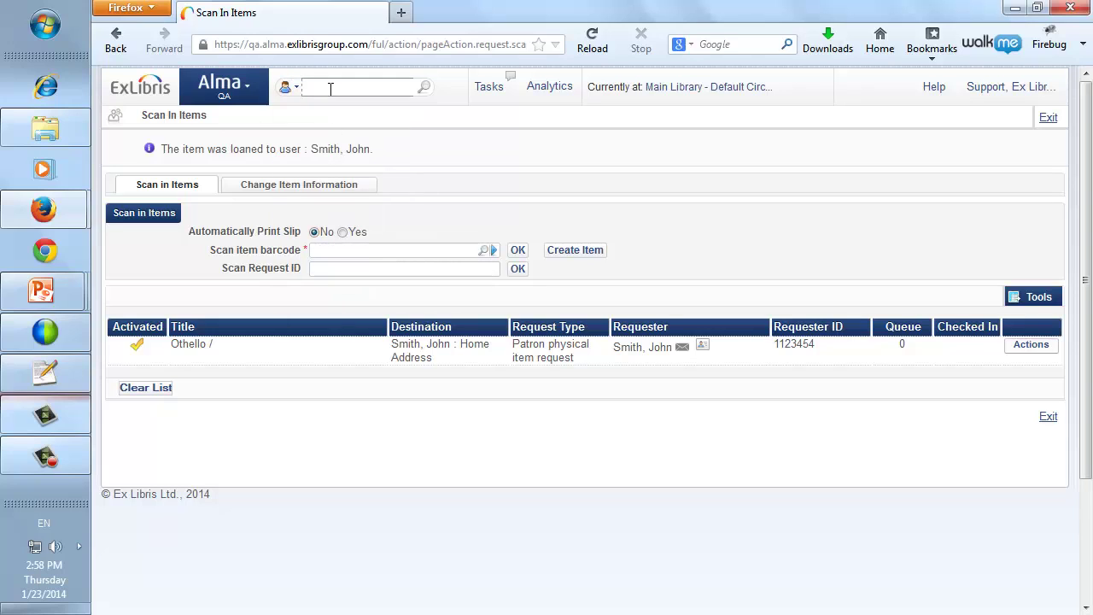
pyautogui.write('John Smith')
pyautogui.press('Return')
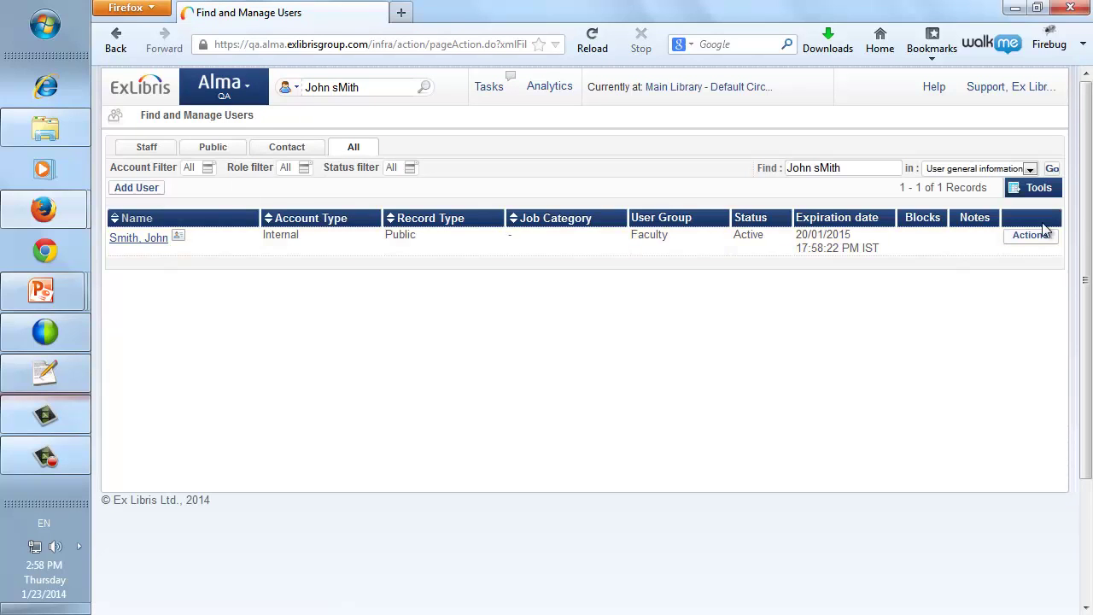
# - Open the requester's user details and review the fines and fees for the Othello personal delivery fee
pyautogui.click(1039, 236)
pyautogui.click(1040, 253)
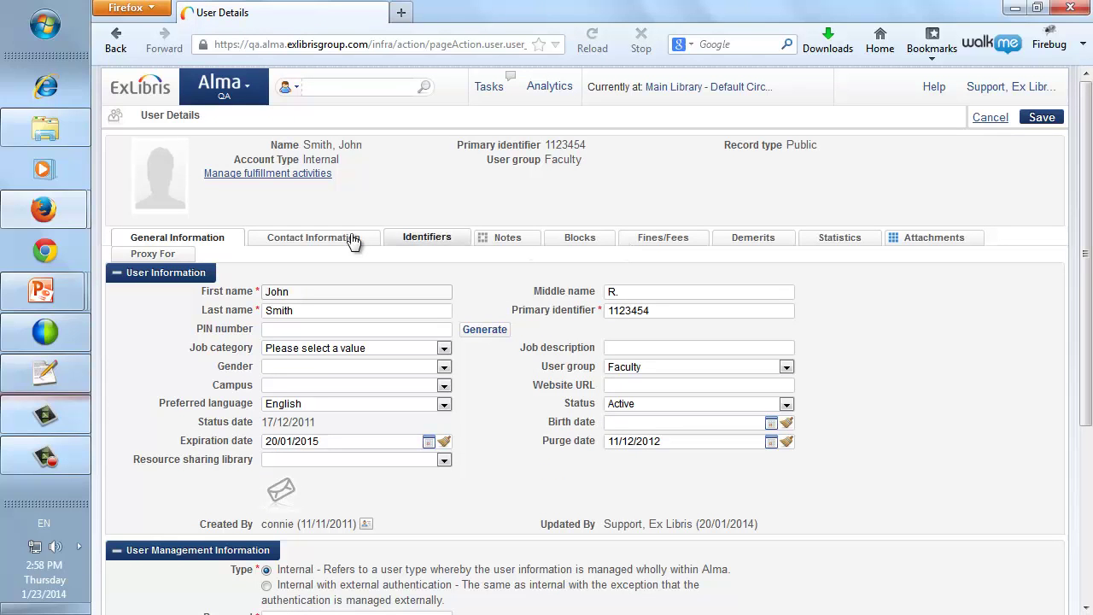
pyautogui.click(649, 239)
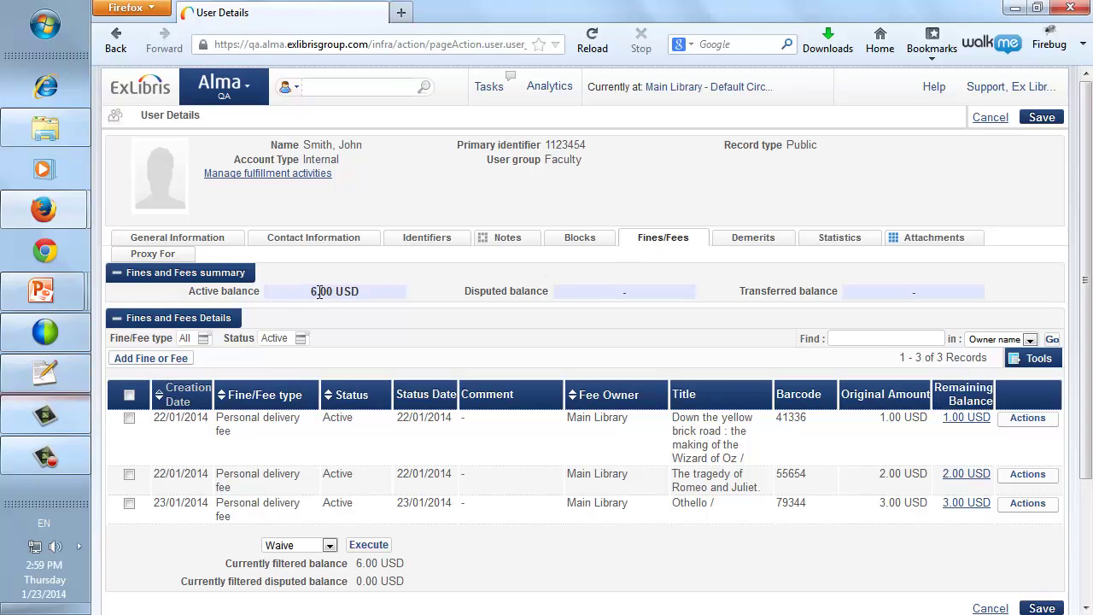
pyautogui.scroll(-2, 319, 291)
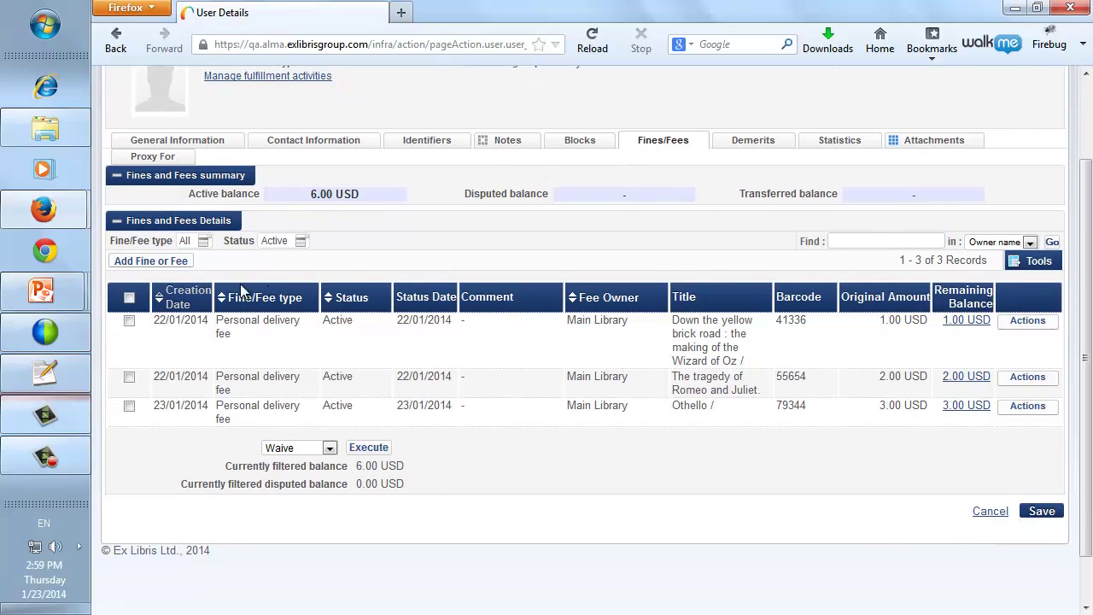